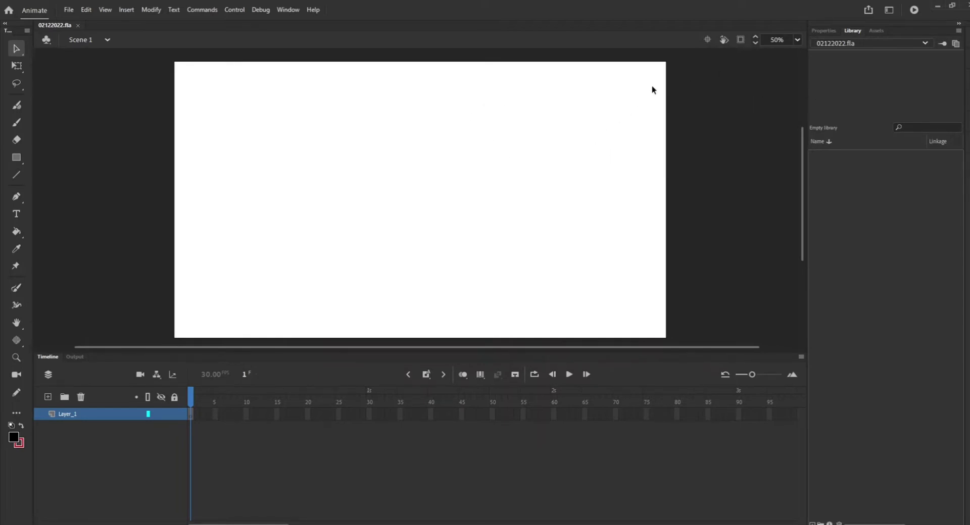
Import the main character.ai and face.ai artwork into the document library.
left_click(70, 11)
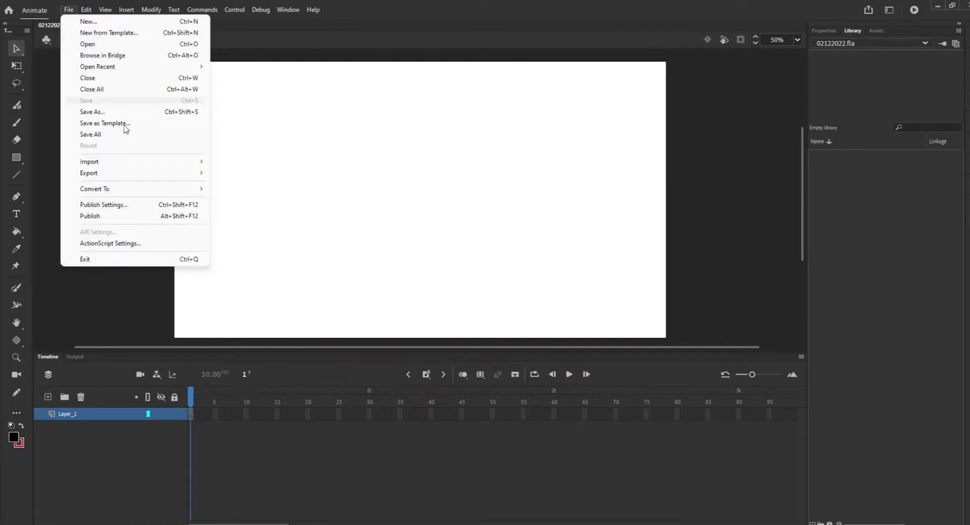
mouse_move(158, 168)
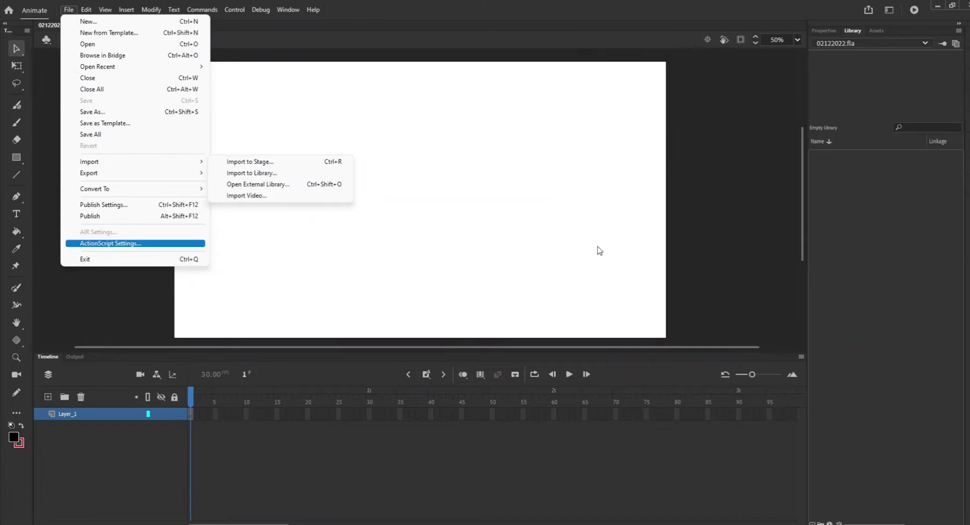
key("Escape")
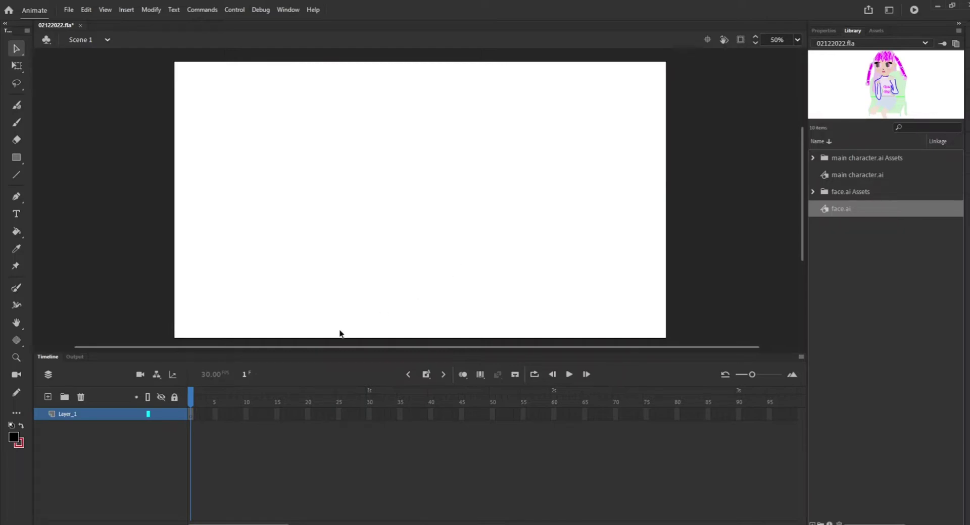
Add a second layer, rename Layer_1 to "girl in chair", and accept the conforming layer name.
left_click(48, 397)
left_click(73, 426)
double_click(71, 427)
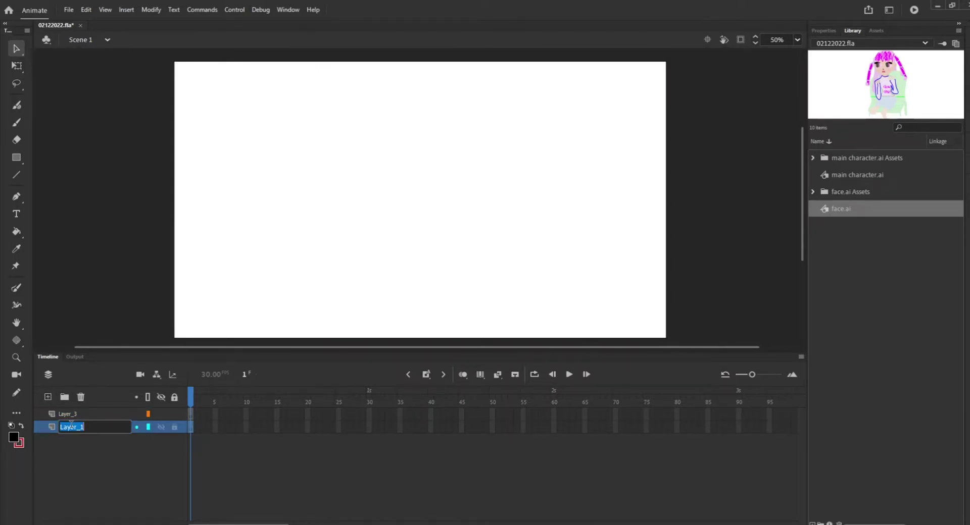
type("gIRL I")
key("BackSpace")
key("BackSpace")
key("BackSpace")
key("BackSpace")
type("irl")
key("Return")
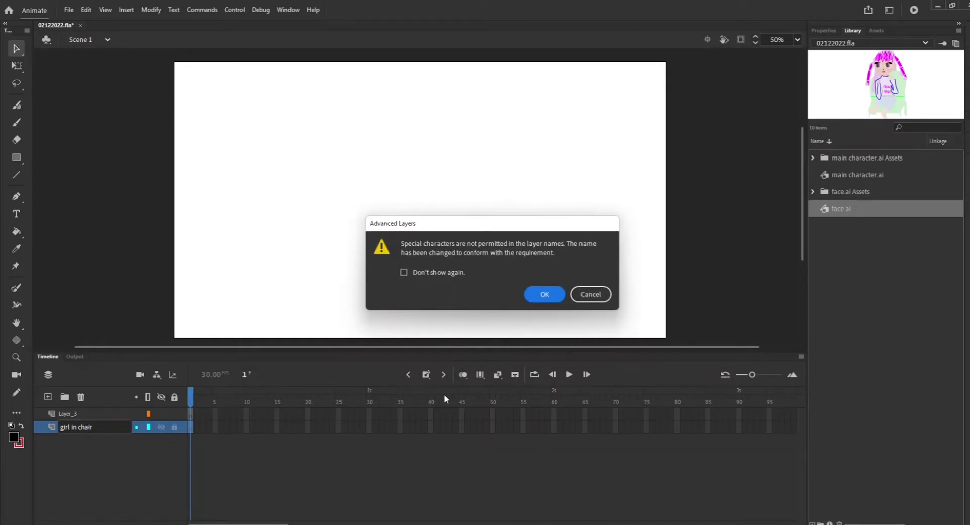
left_click(544, 299)
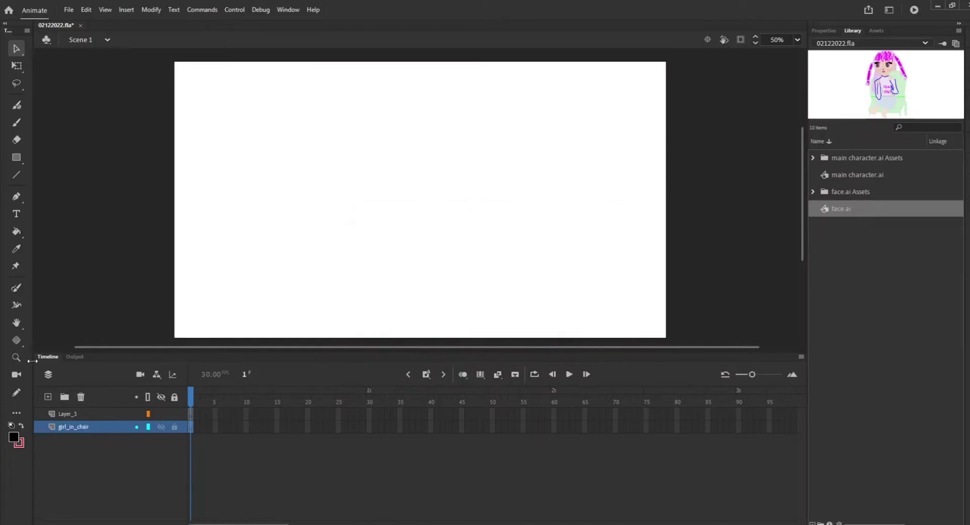
Rename the upper layer to "Maingirl".
double_click(70, 413)
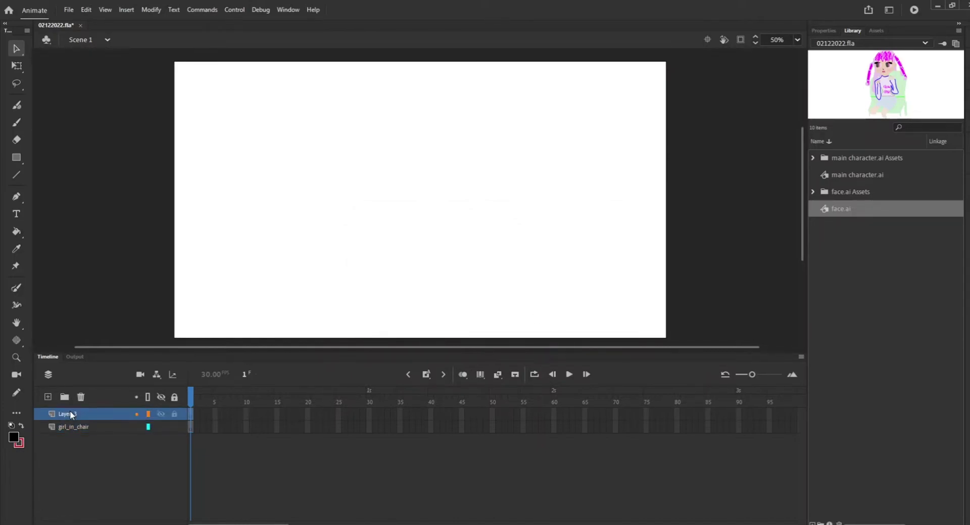
type("Maingirl")
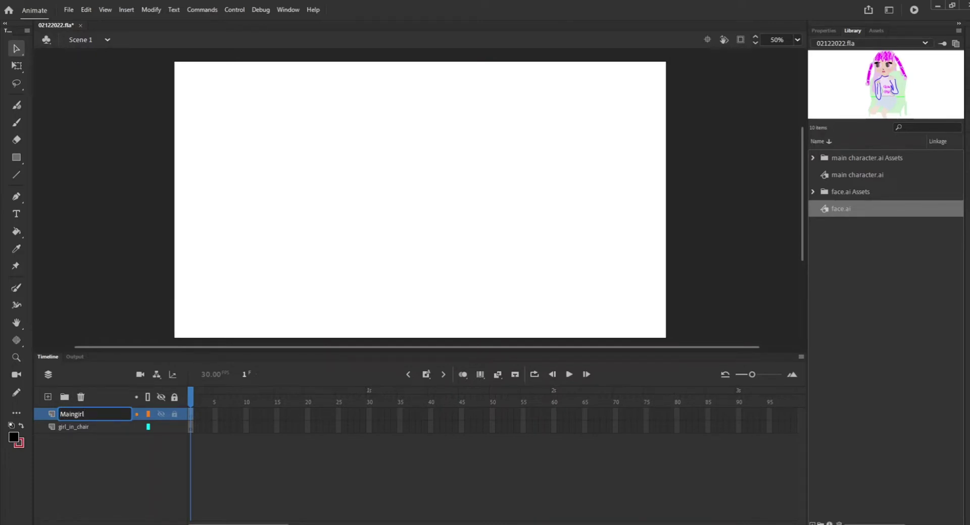
key("Return")
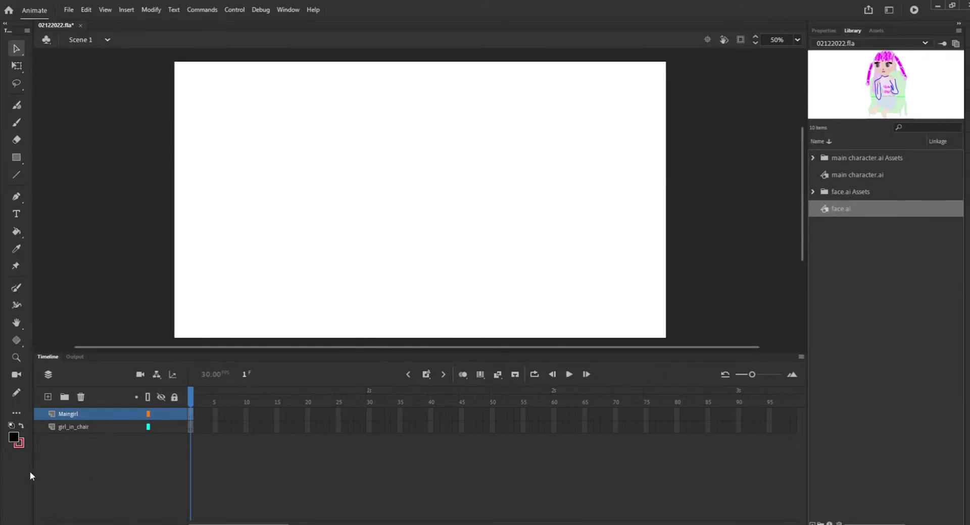
Place face.ai on the girl_in_chair layer at the stage's right side and main character.ai on the Maingirl layer at its left side.
left_click(99, 429)
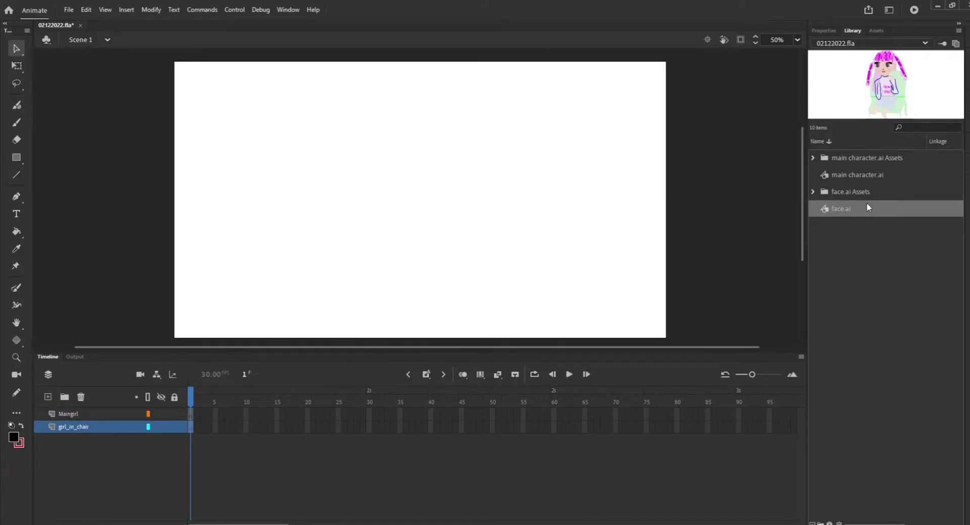
left_click_drag(862, 208, 604, 238)
left_click(101, 415)
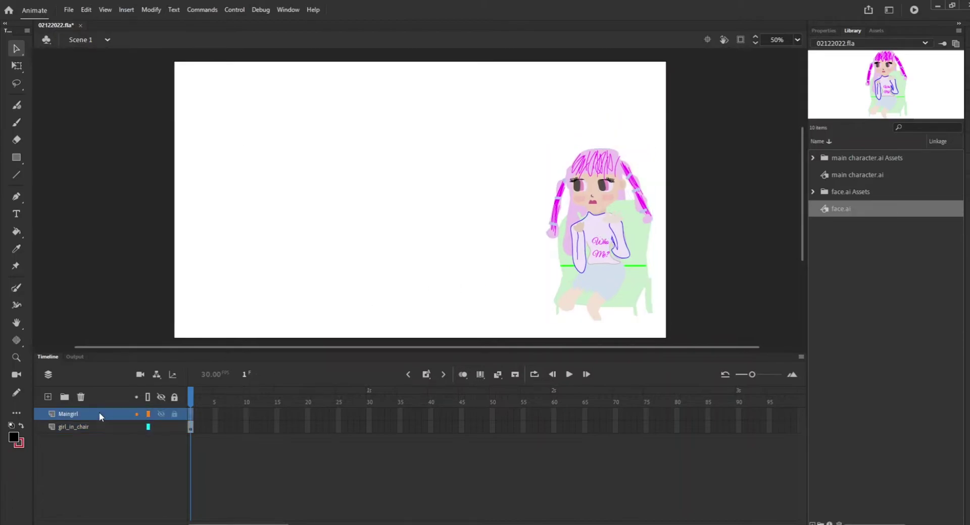
left_click(895, 158)
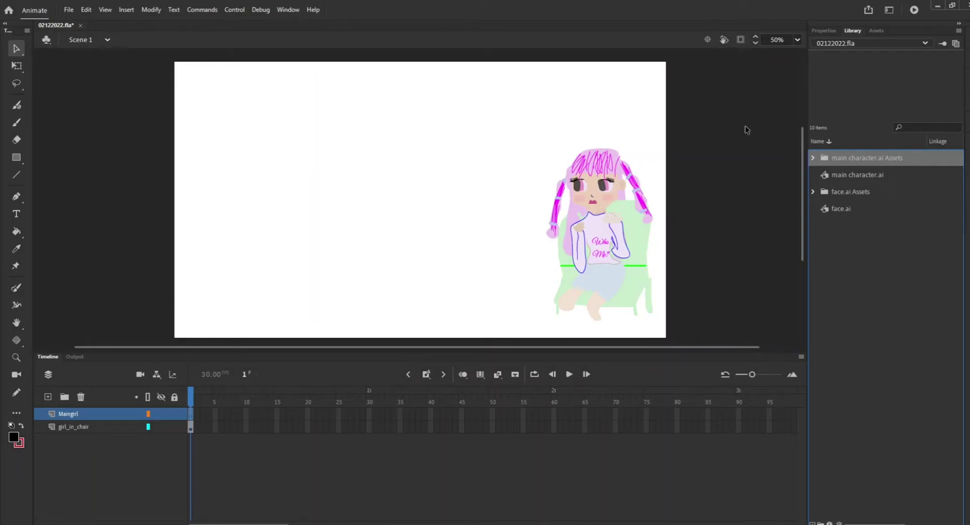
left_click_drag(847, 174, 289, 207)
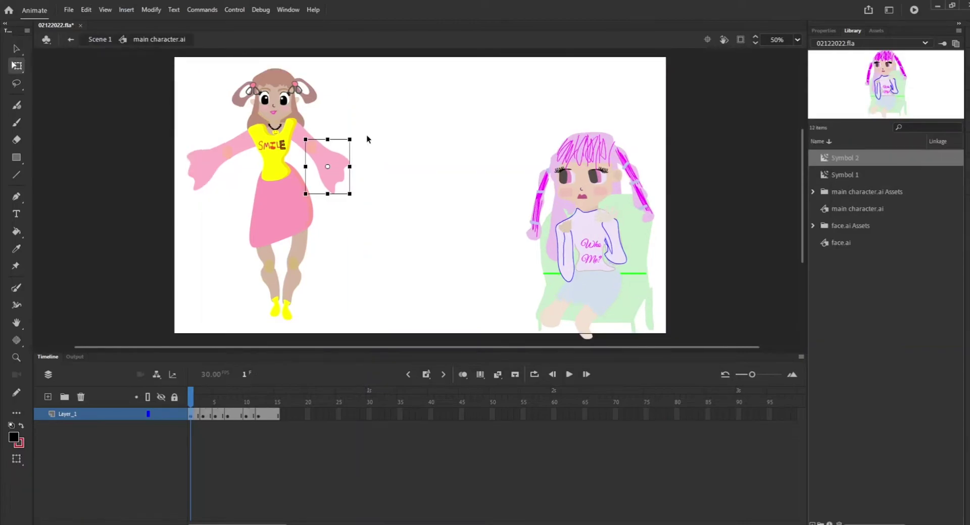
On frame 3, rotate the standing girl's arm nearest the seated girl upward and reattach it to her shoulder.
left_click(329, 286)
left_click_drag(192, 397, 229, 407)
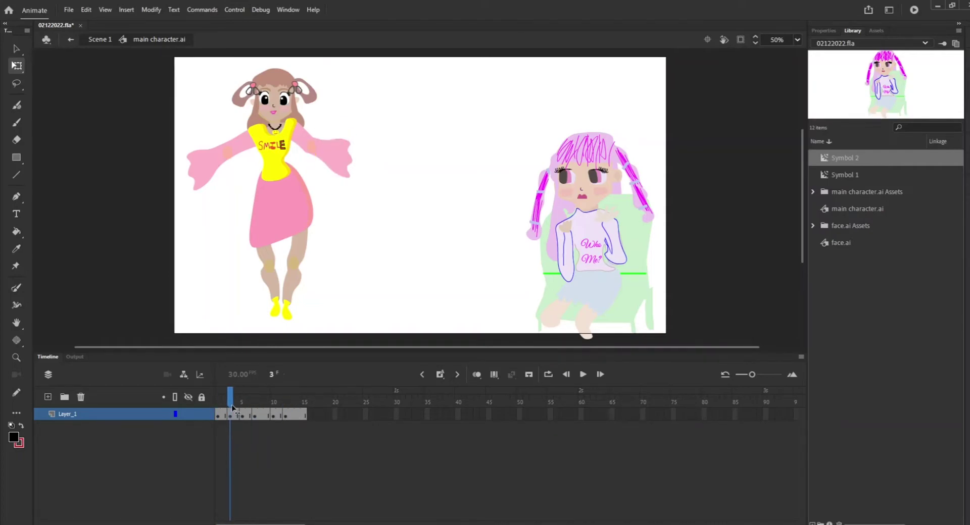
left_click(305, 139)
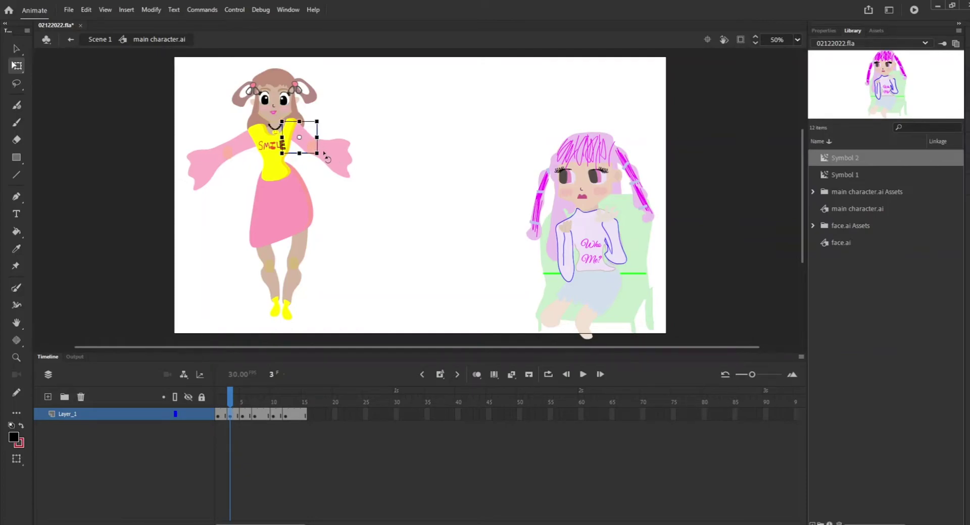
left_click(331, 154, "shift")
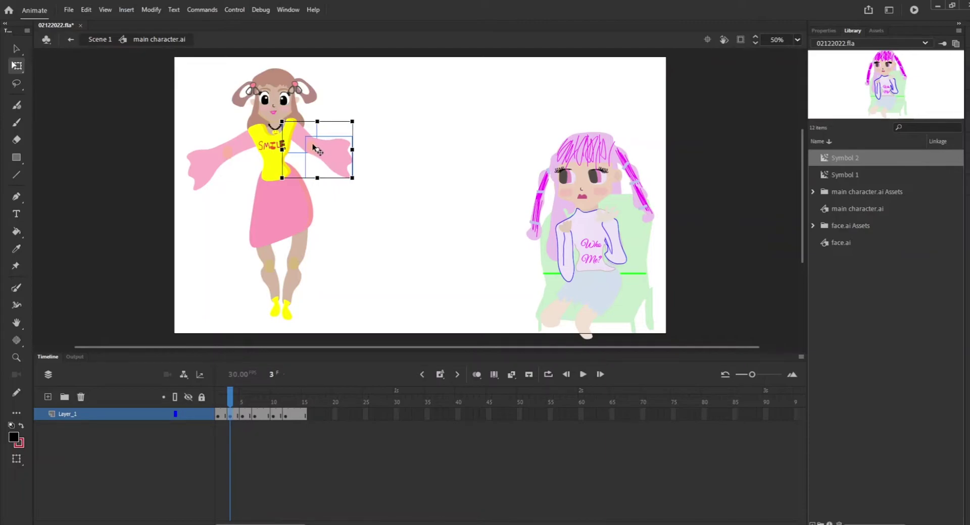
left_click_drag(361, 183, 372, 132)
left_click(336, 151)
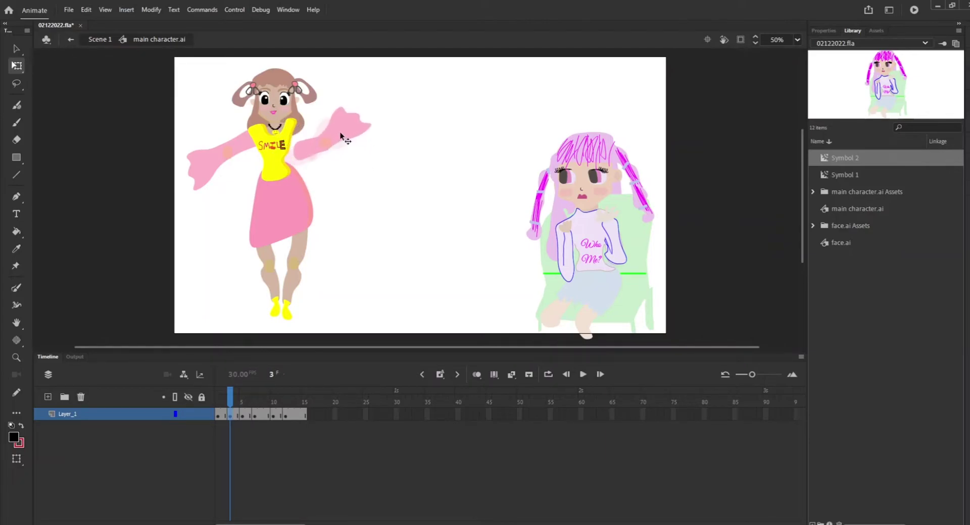
left_click(336, 119)
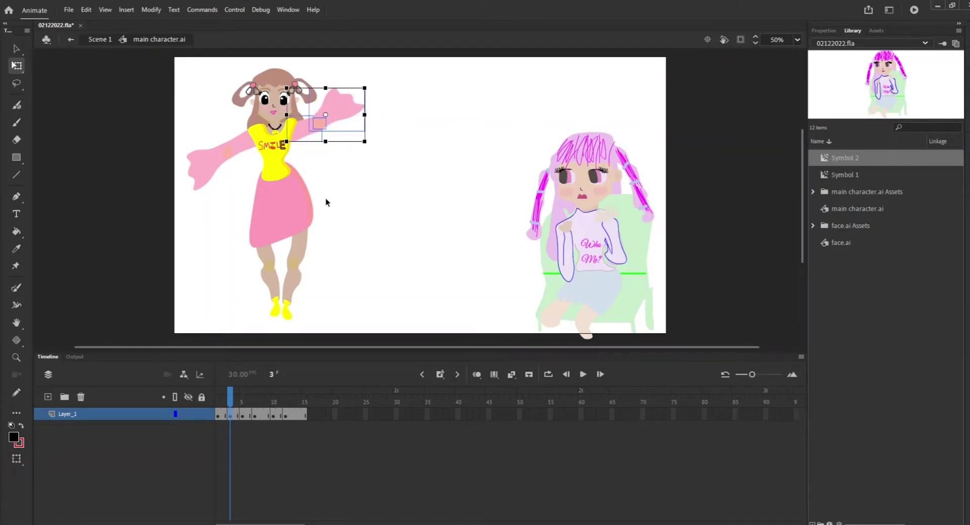
left_click(242, 414)
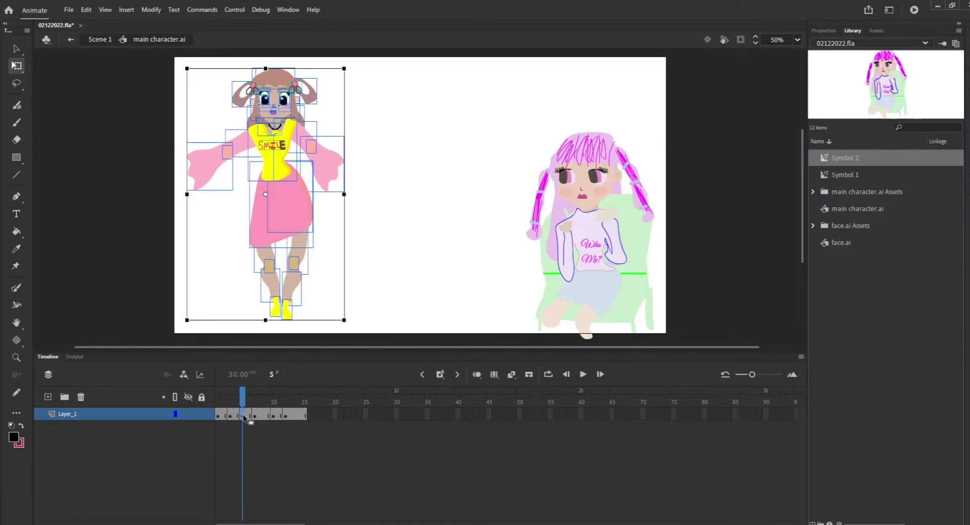
double_click(336, 168)
left_click(333, 168)
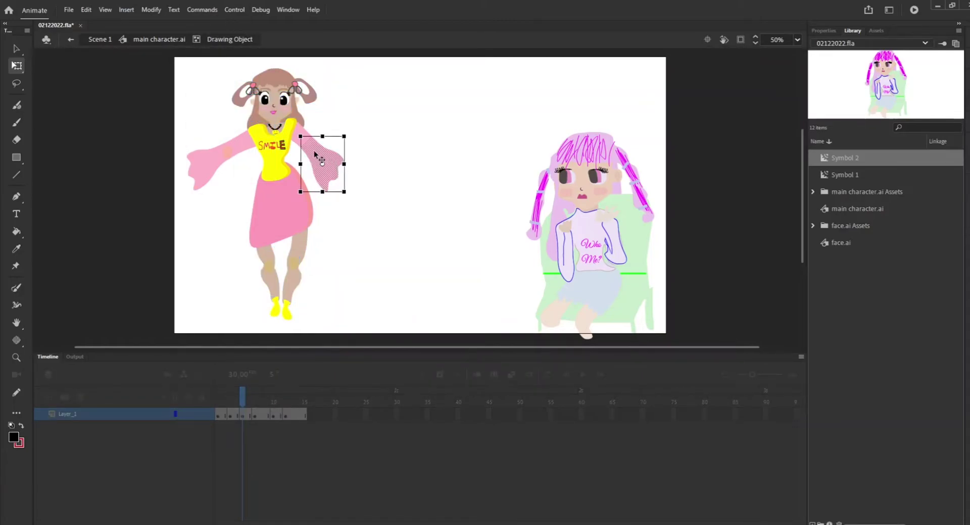
left_click(300, 143)
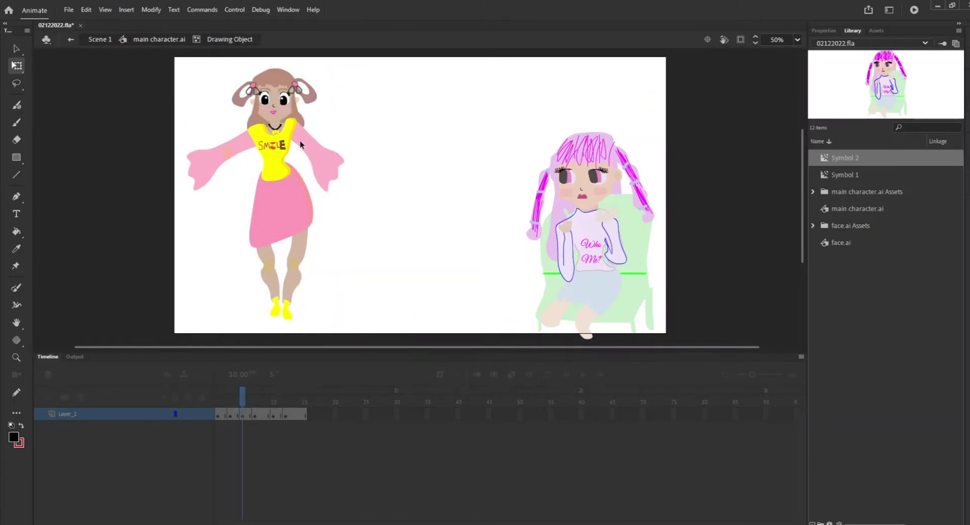
left_click(325, 156)
double_click(374, 120)
left_click(374, 120)
Try to rotate the lower sleeve of the standing girl's arm nearest the seated girl upward on frame 5.
left_click(321, 172)
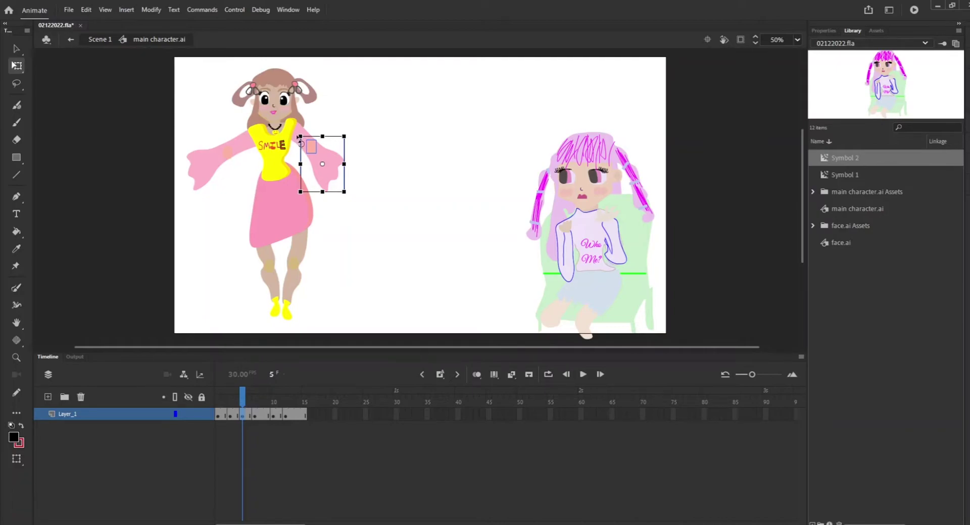
mouse_move(300, 136)
left_mouse_down()
mouse_move(299, 124)
mouse_move(303, 131)
left_mouse_up()
left_click_drag(353, 199, 359, 150)
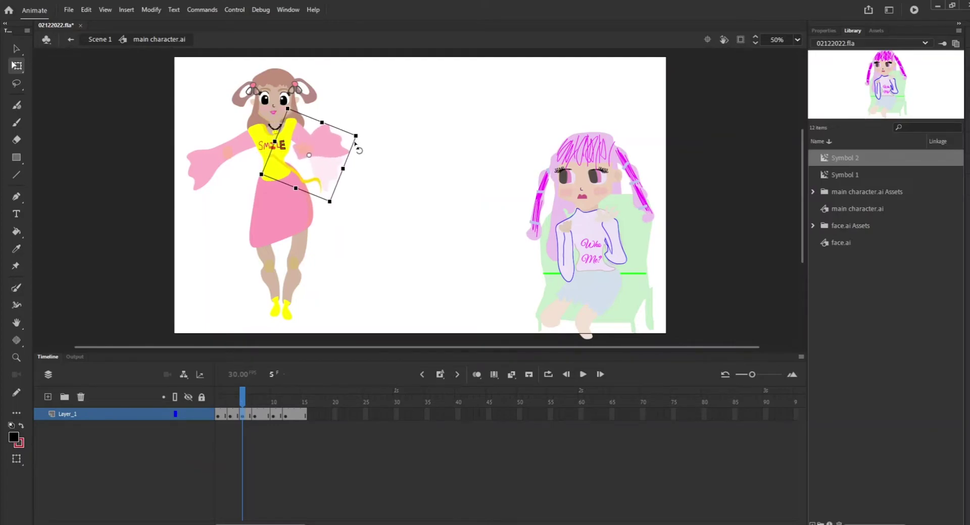
left_click(83, 10)
mouse_move(71, 12)
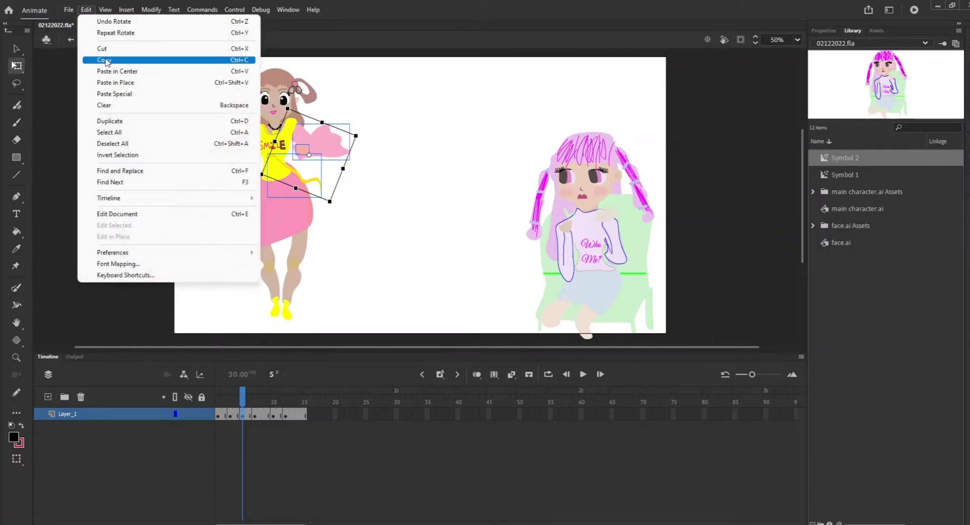
left_click(106, 61)
Play back the arm animation inside the main character.ai symbol to review the motion.
key("Return")
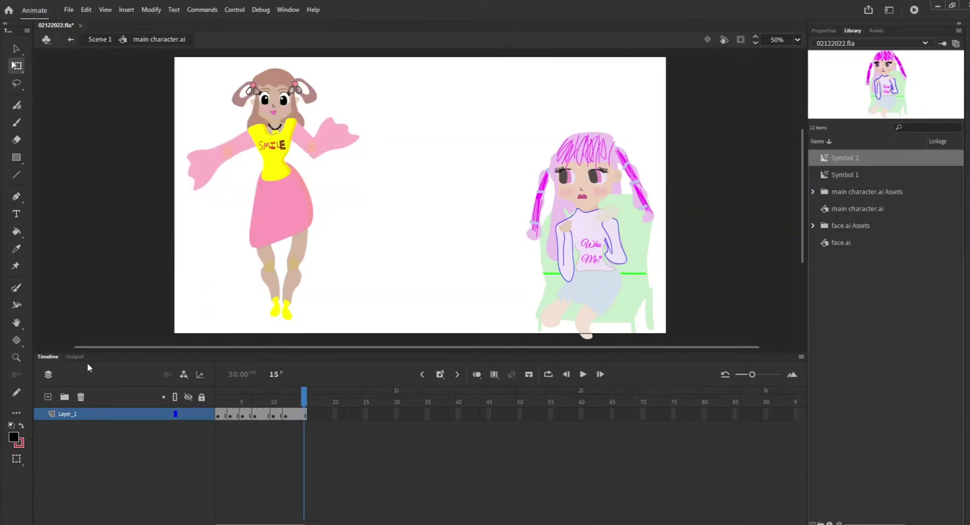
key("Return")
key("Return")
Clear the keyframe at frame 5 and replay the arm animation from frame 1.
left_click(231, 416)
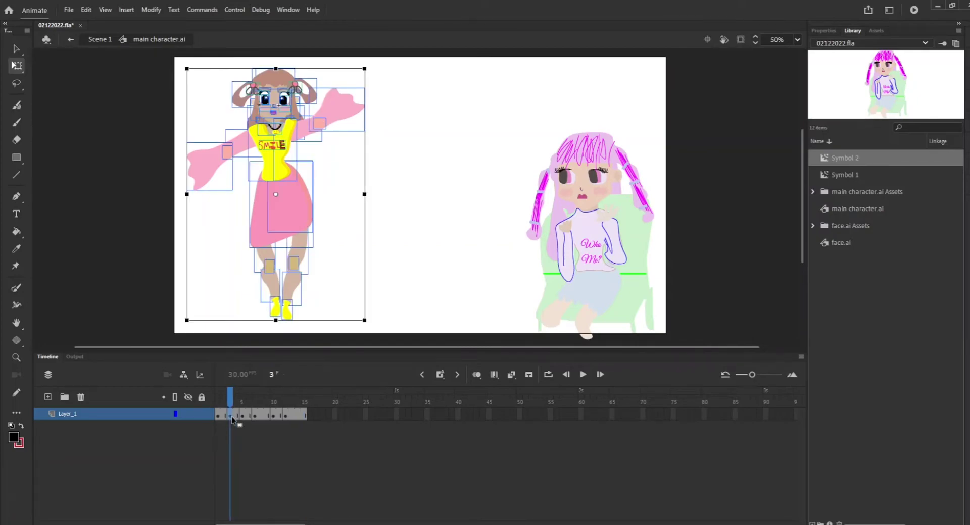
left_click(243, 417)
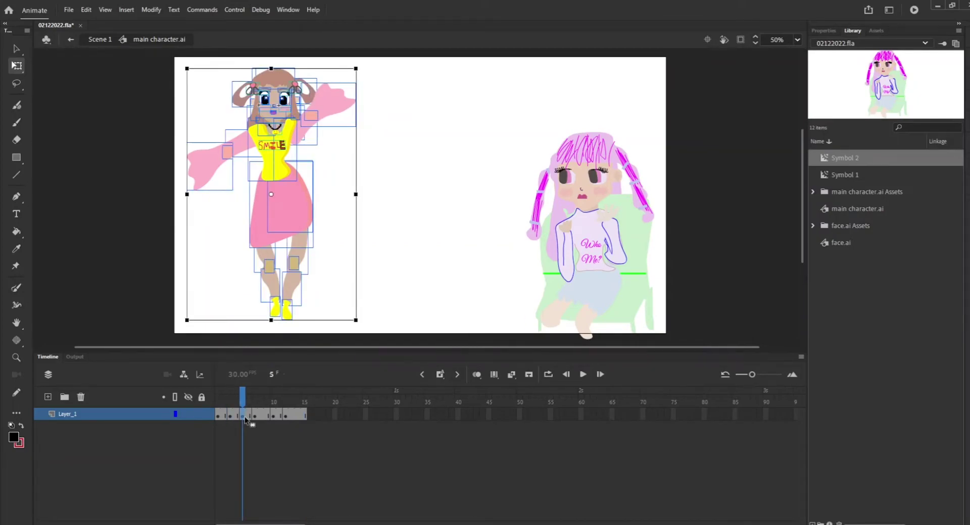
right_click(245, 418)
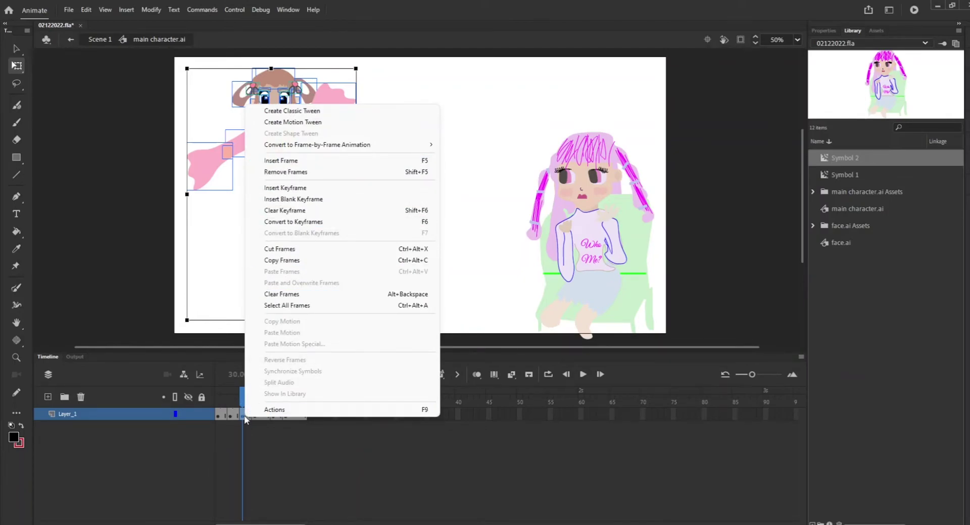
left_click(314, 210)
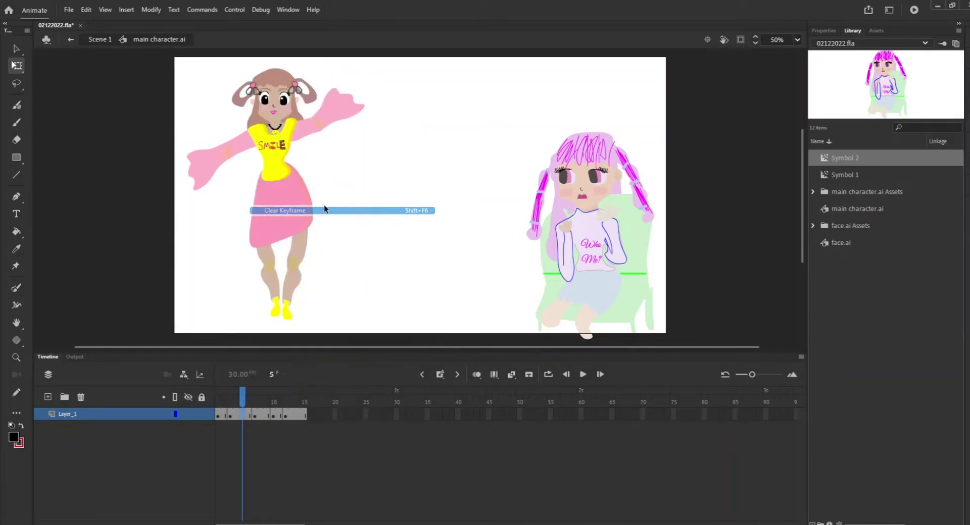
left_click_drag(243, 396, 217, 404)
key("Return")
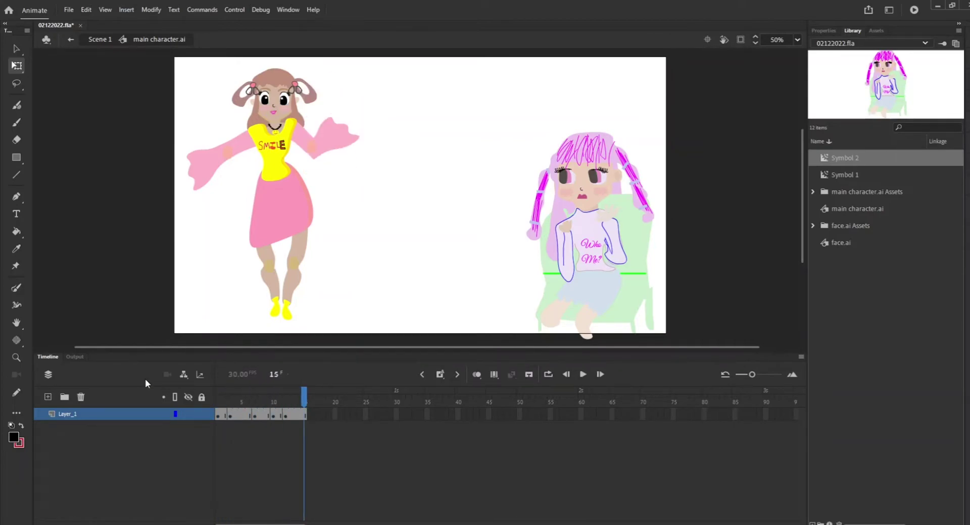
Clear the keyframes at frames 7 and 12, replay the animation, and return the playhead to frame 1.
left_click(286, 415)
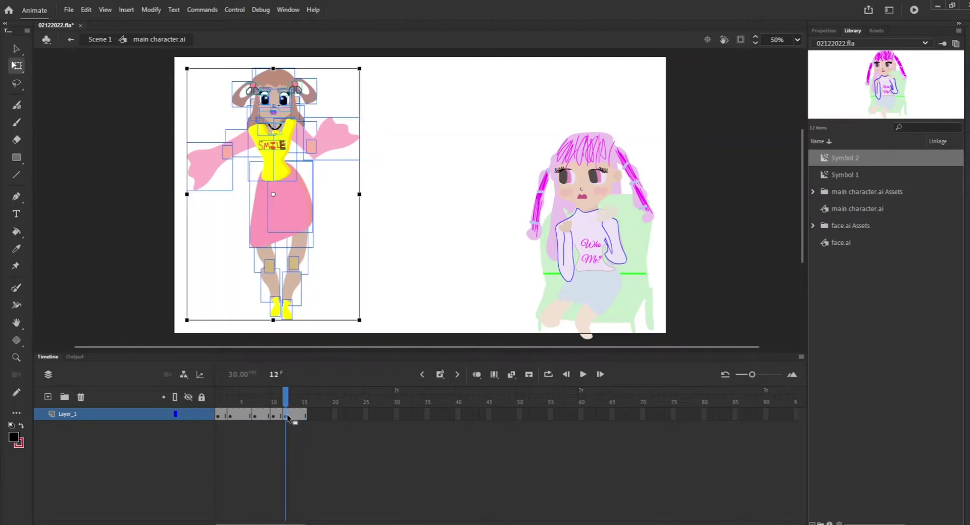
key("ctrl+z")
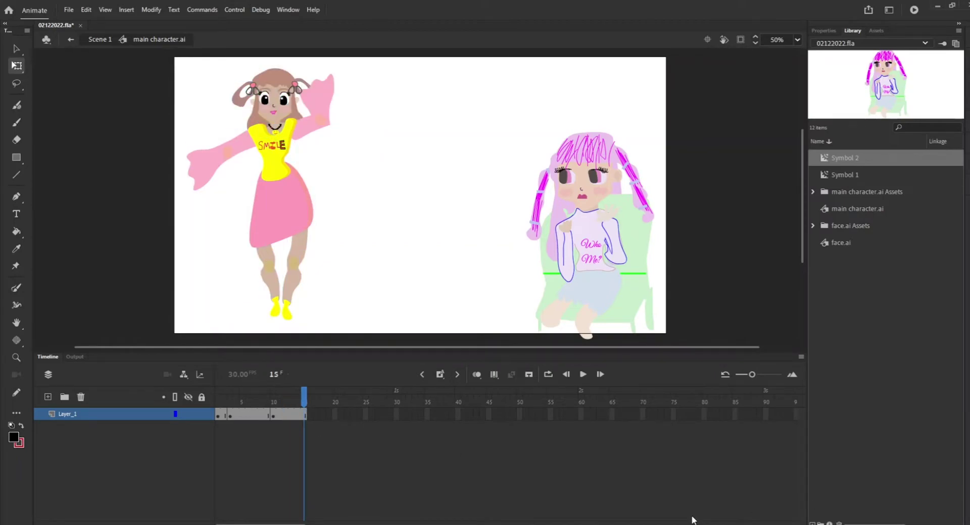
left_click_drag(304, 399, 218, 402)
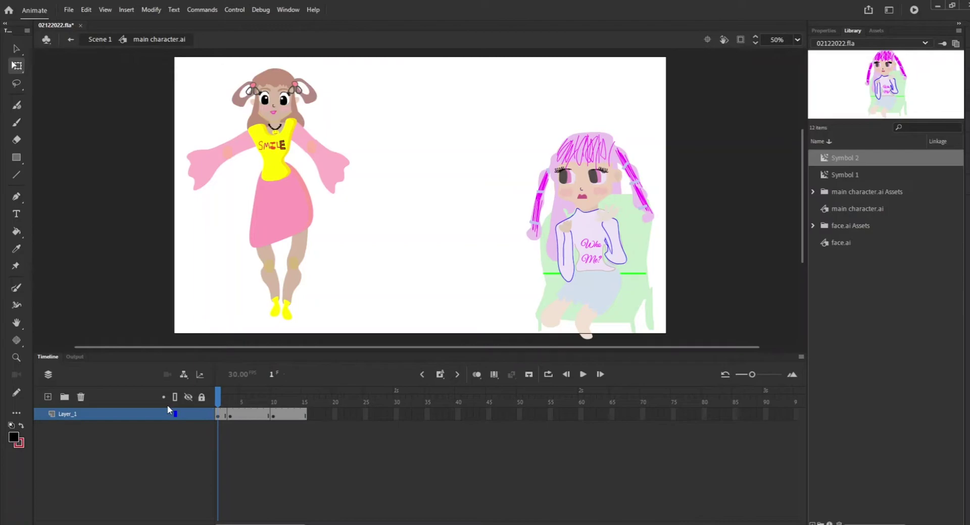
key("Return")
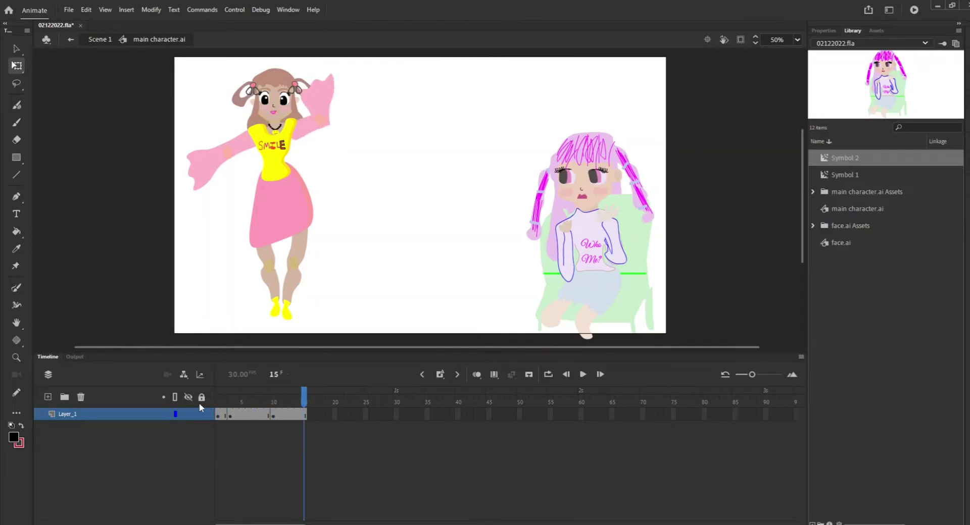
left_click_drag(301, 401, 171, 399)
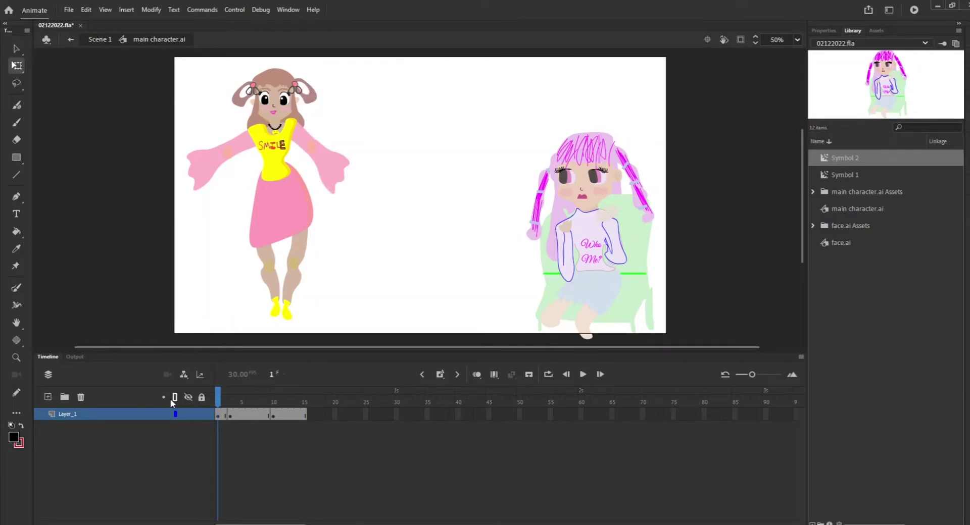
Replay the arm animation inside the main character.ai symbol and return to Scene 1 with nothing selected.
key("Return")
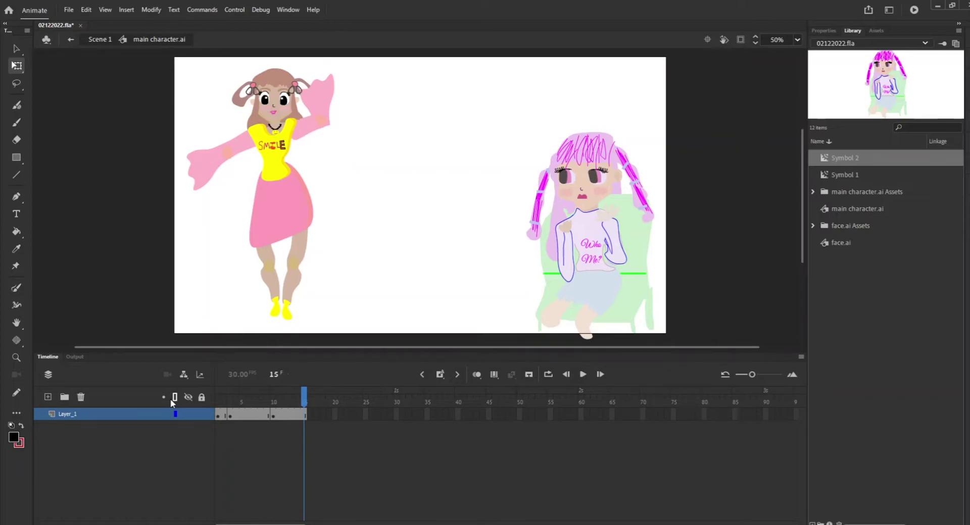
left_click(71, 40)
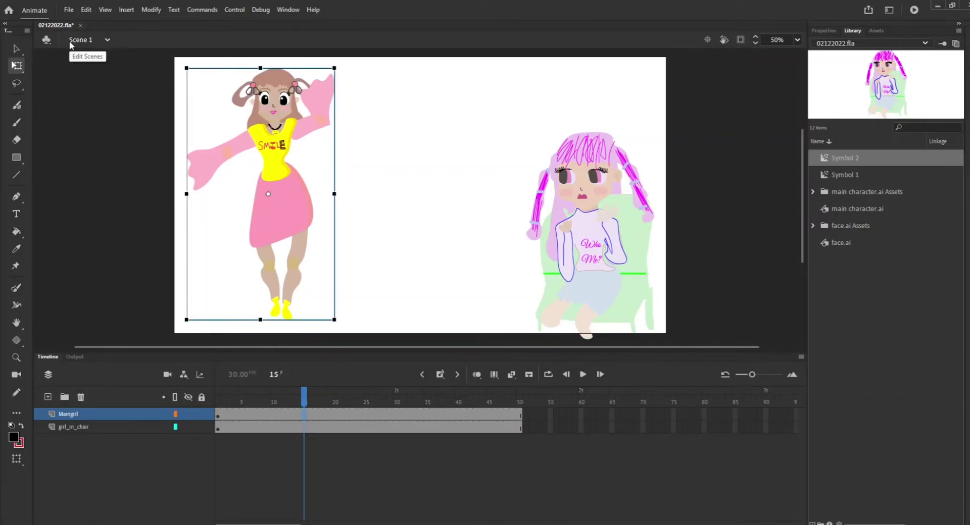
left_click(91, 139)
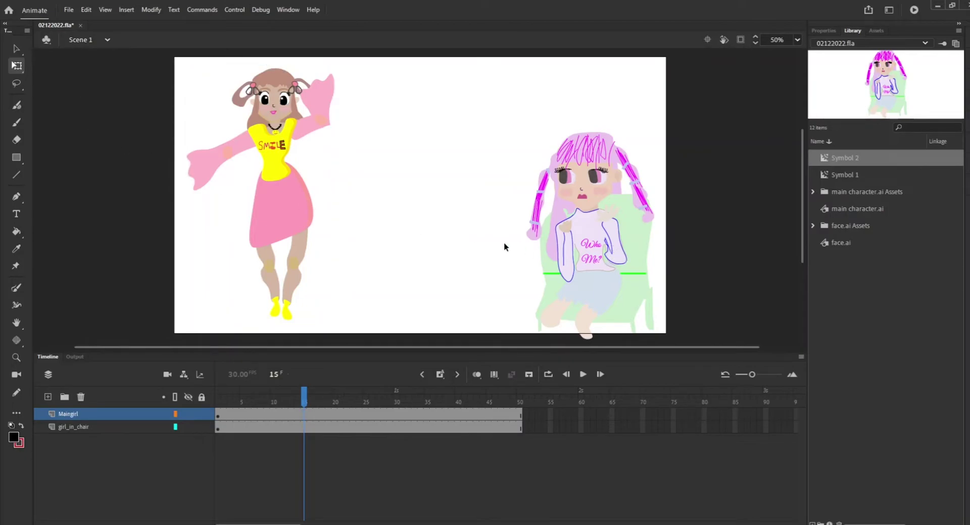
Nudge the seated girl slightly down on frame 15 and return the playhead to frame 1.
left_click_drag(585, 261, 587, 267)
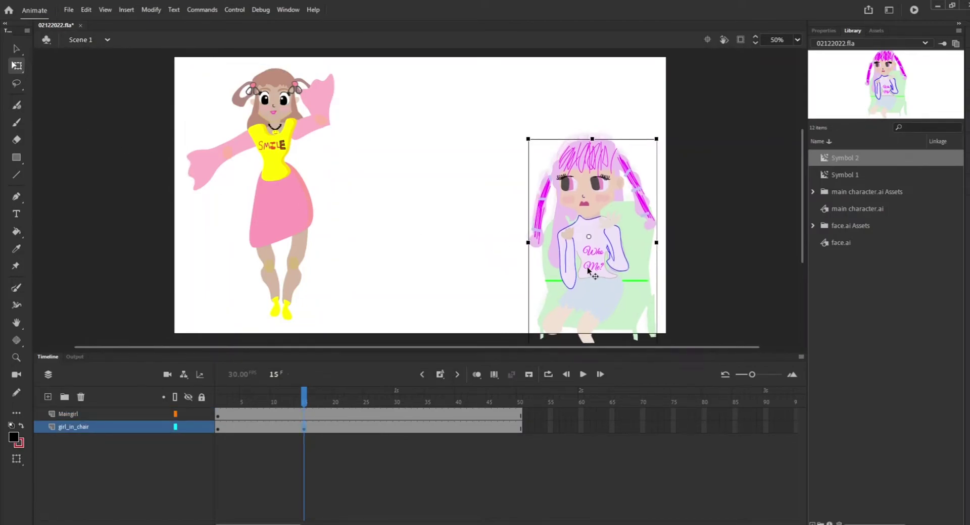
left_click(699, 228)
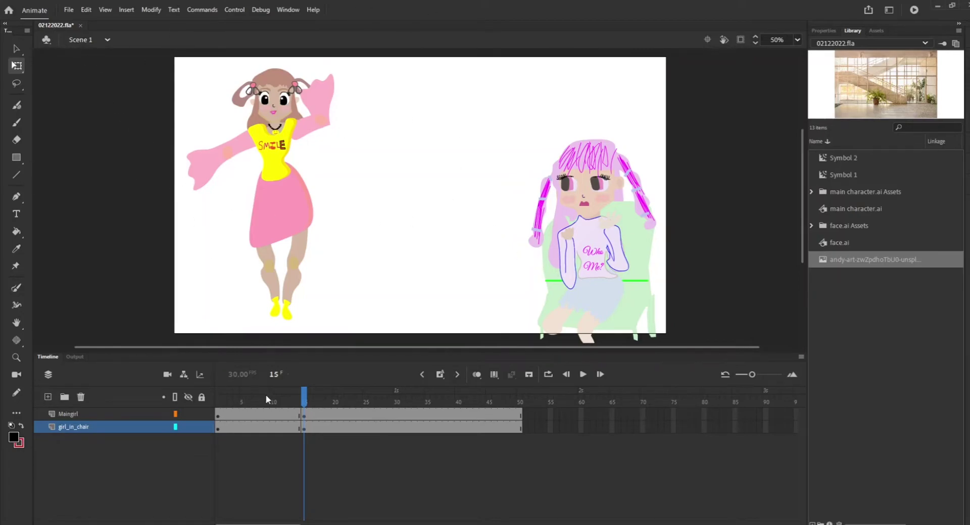
left_click_drag(306, 402, 217, 402)
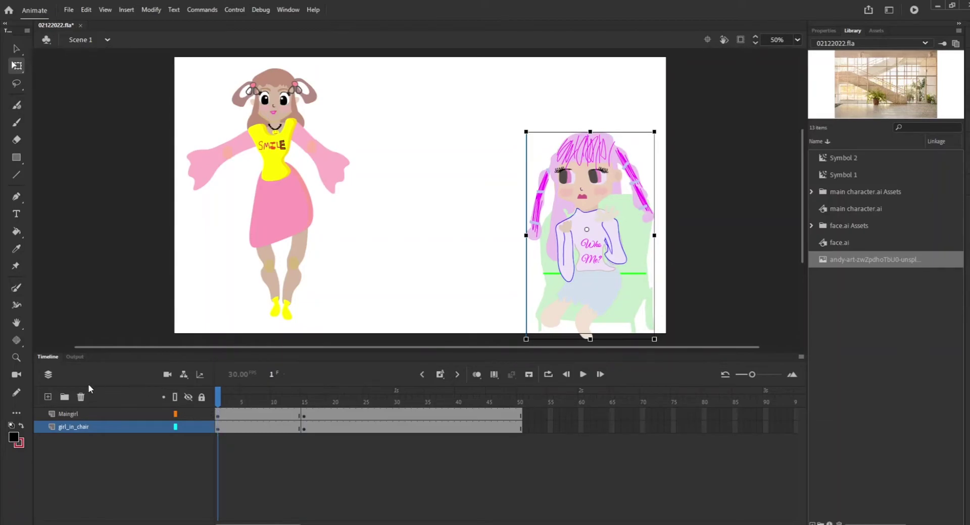
Add a new layer beneath girl_in_chair and name it Background.
left_click(46, 397)
left_click_drag(93, 428, 93, 451)
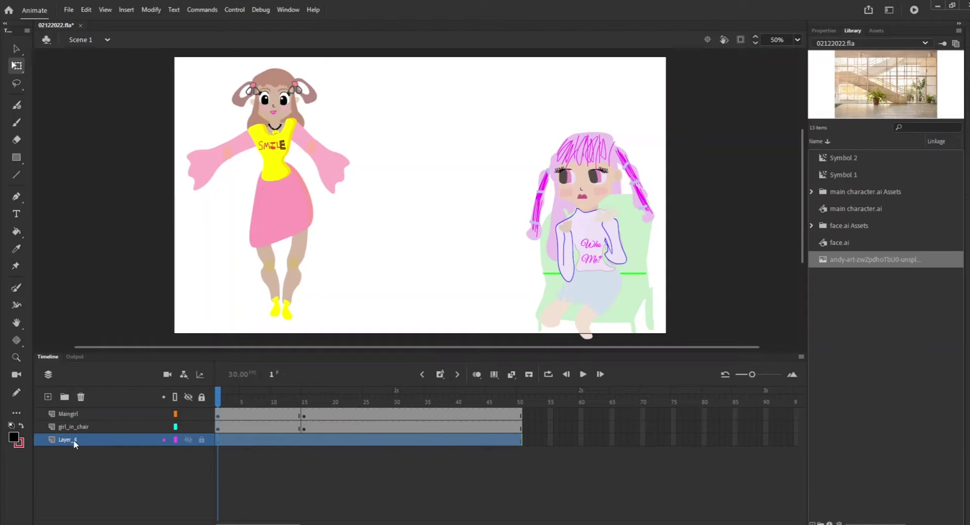
double_click(74, 442)
key("BackSpace")
type("Background")
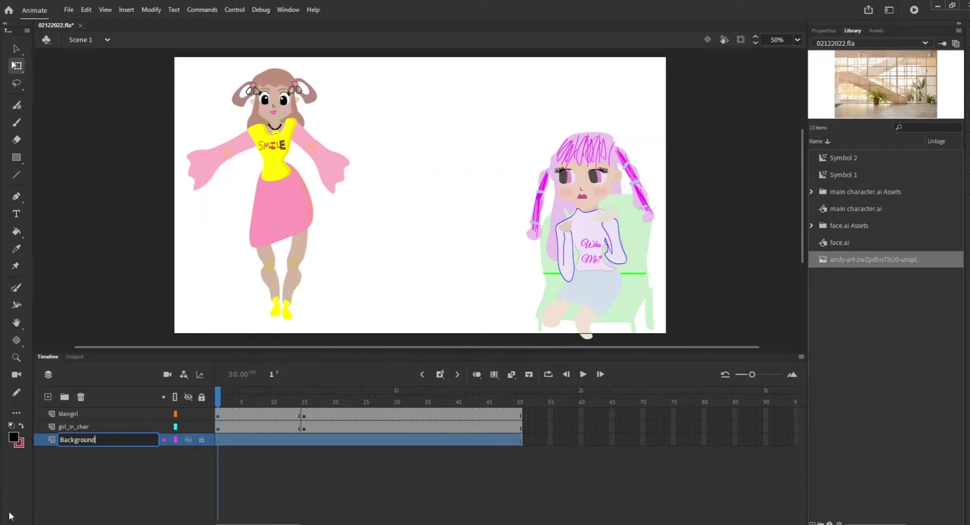
left_click(106, 513)
Place the imported lobby photo on the Background layer and scale it proportionally to 3557.95 by 2371.65.
left_click_drag(900, 261, 447, 216)
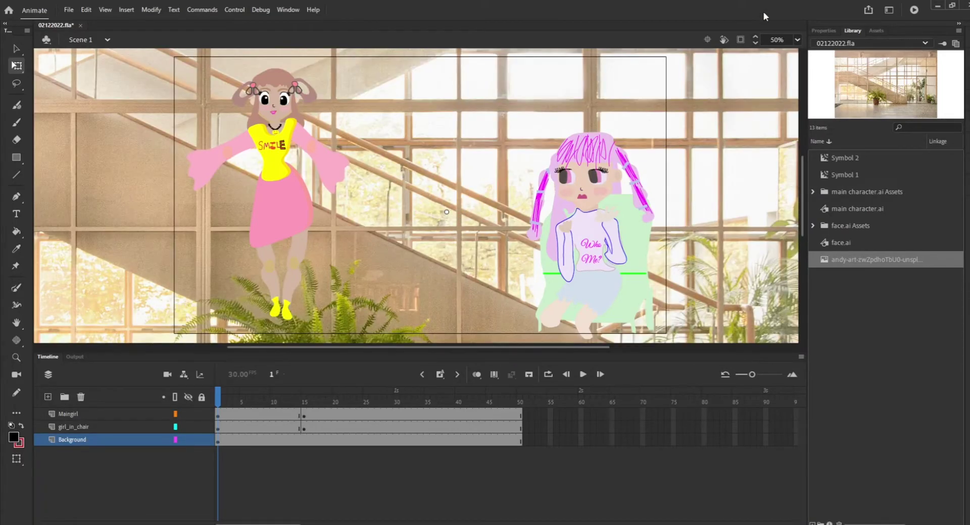
left_click(826, 30)
left_click_drag(849, 165, 735, 174)
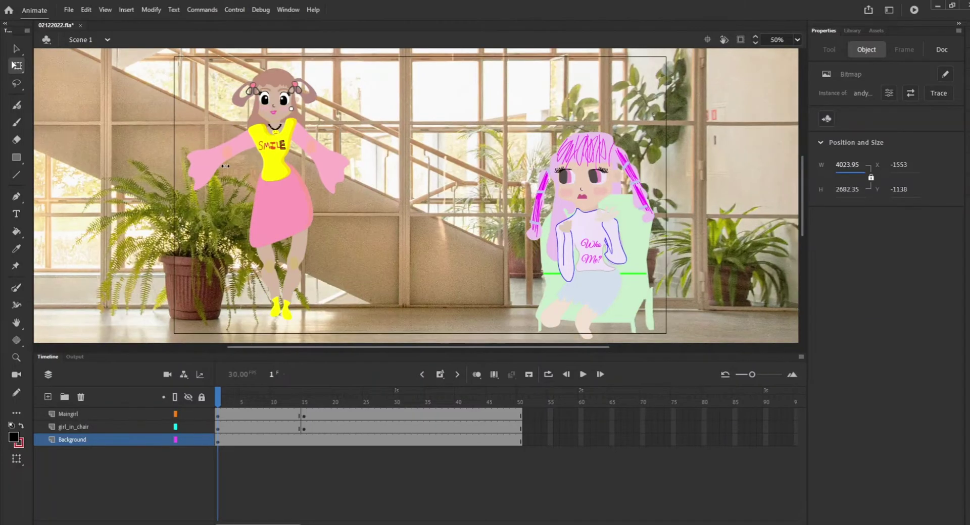
left_click_drag(850, 169, 812, 174)
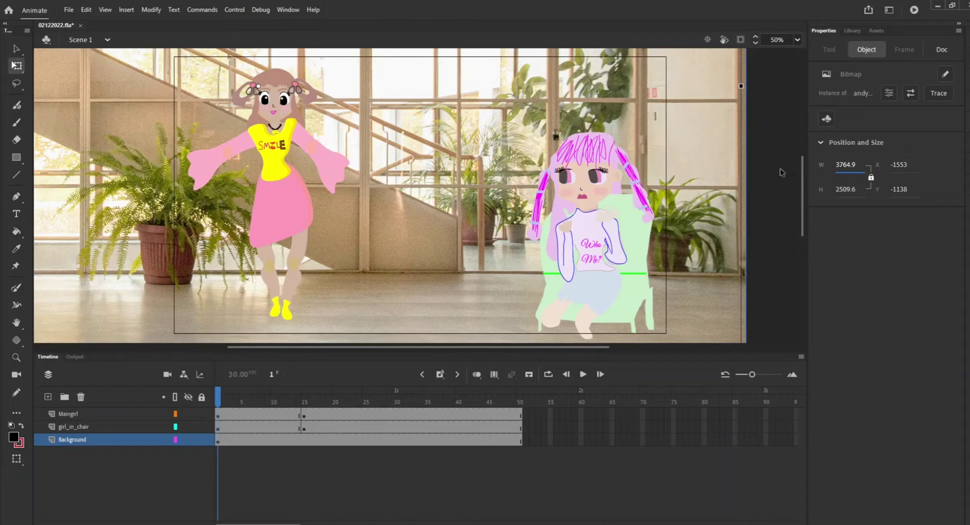
left_click_drag(849, 166, 766, 181)
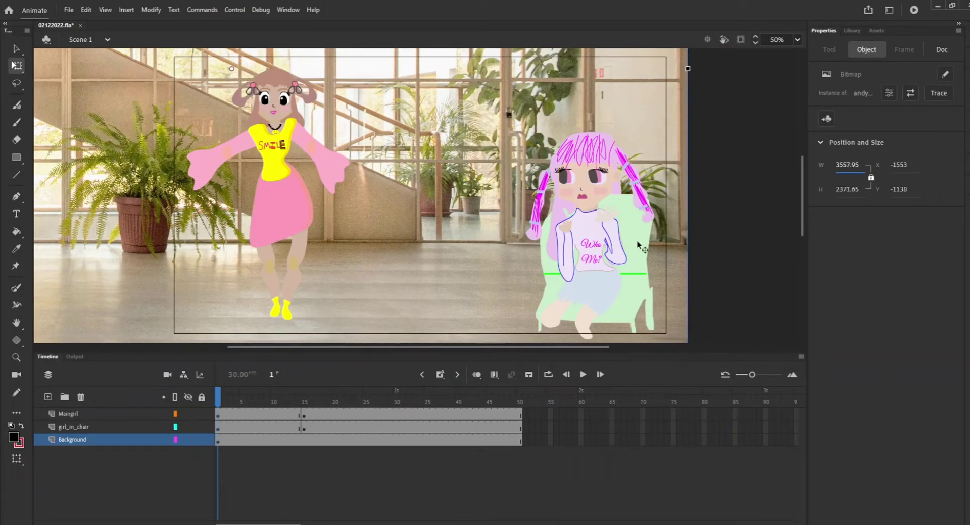
On frame 1, shift the seated girl down and to the right, and the standing girl slightly down and to the left.
left_click_drag(609, 257, 628, 272)
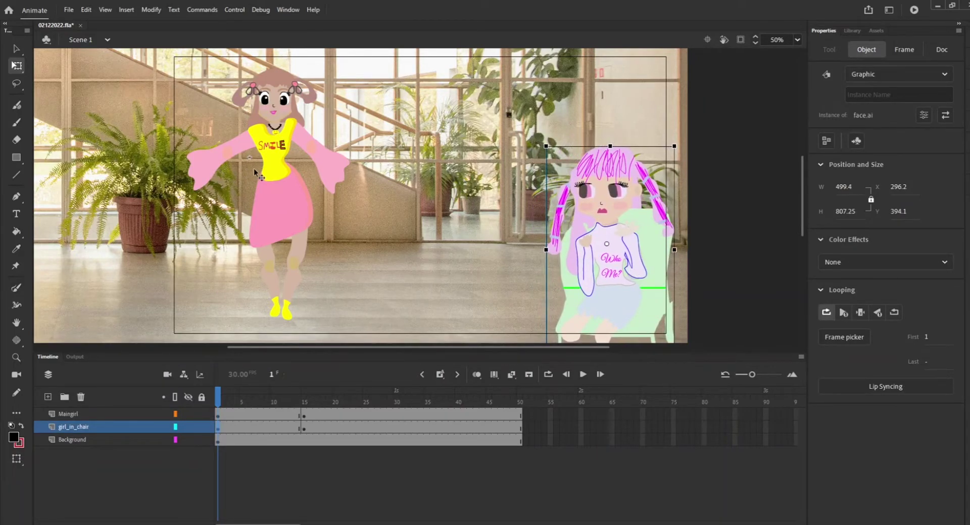
left_click(422, 197)
left_click_drag(295, 208, 281, 216)
left_click(411, 193)
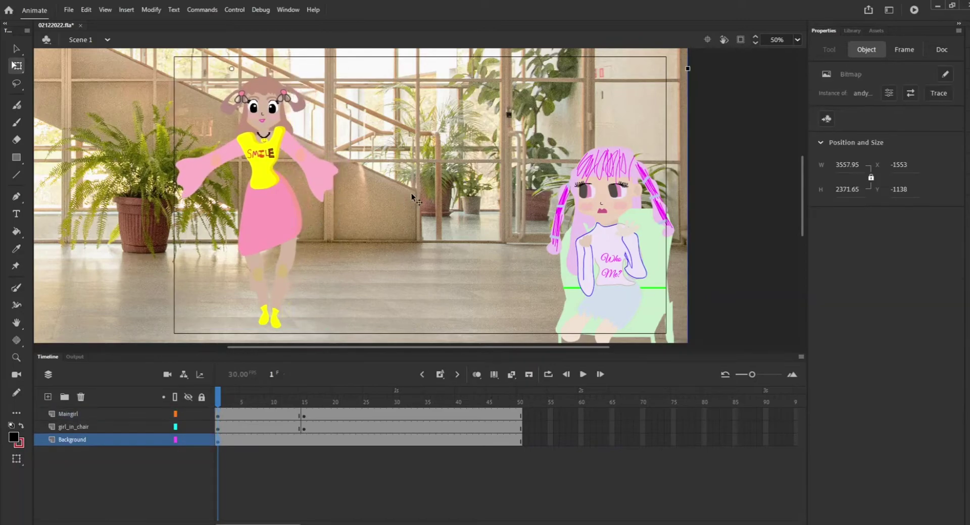
Preview the scene with content outside the stage clipped, restore the full view, and play back the animation.
left_click(740, 40)
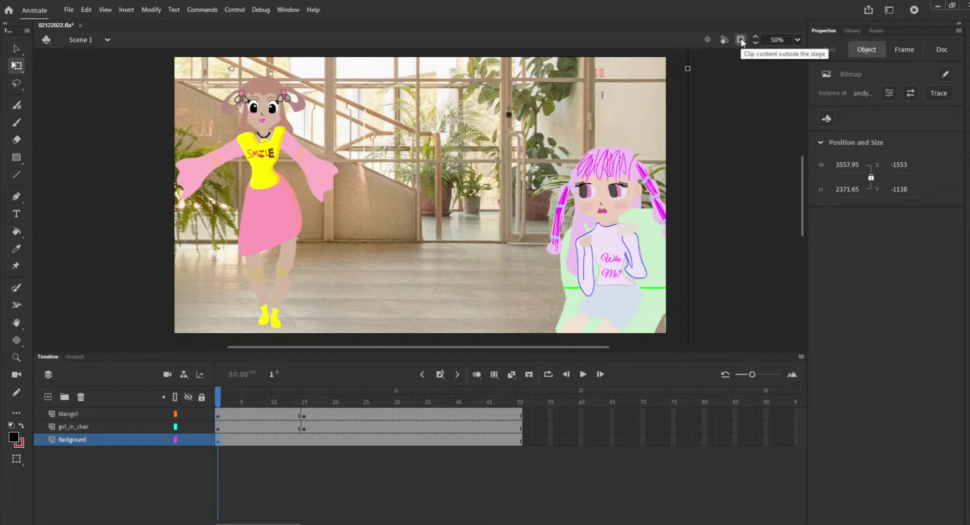
left_click(741, 40)
key("Return")
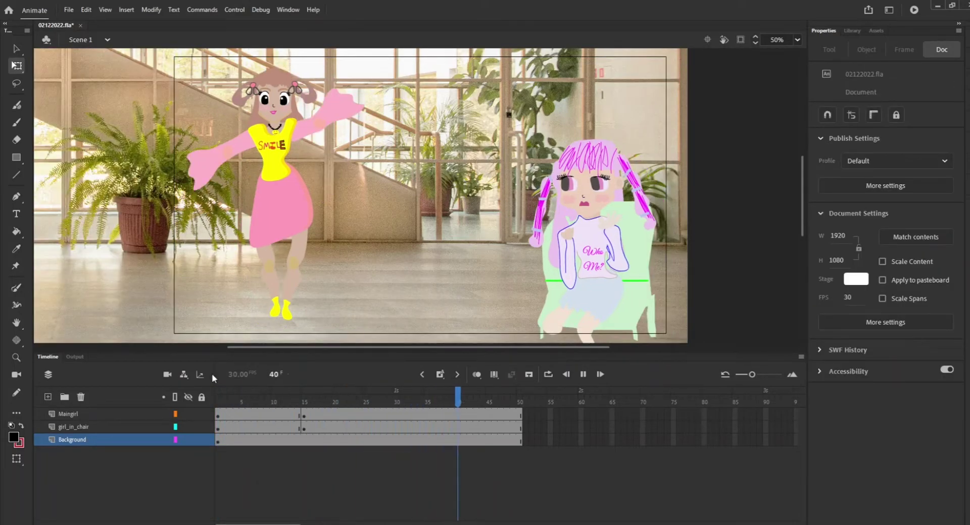
key("Return")
key("Return")
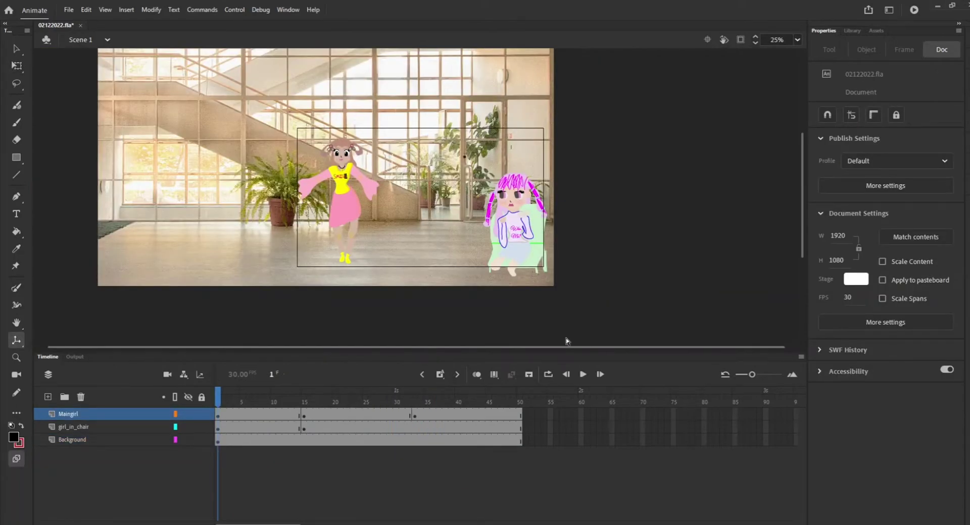
Change the standing girl's instance to a Movie Clip and push her back into the distance on frame 1 with 3D Translation.
left_click(21, 346)
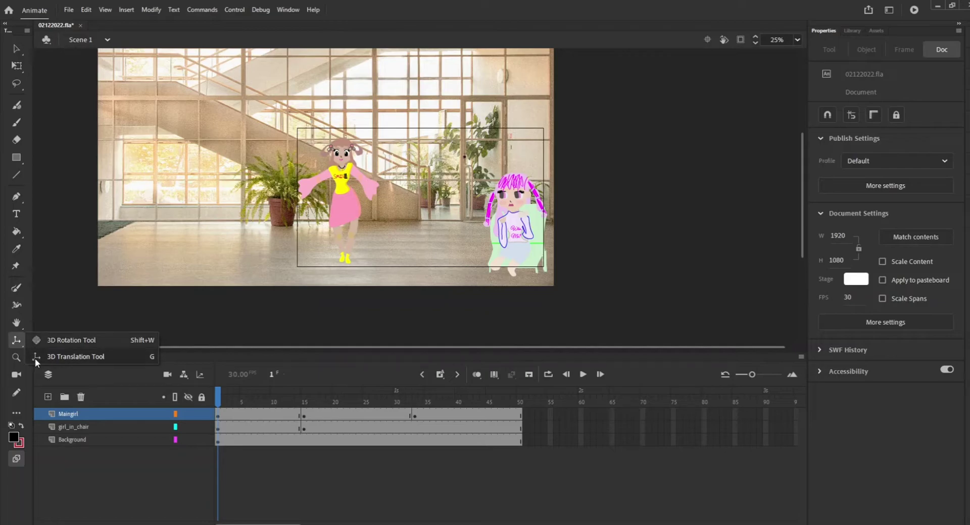
left_click(40, 357)
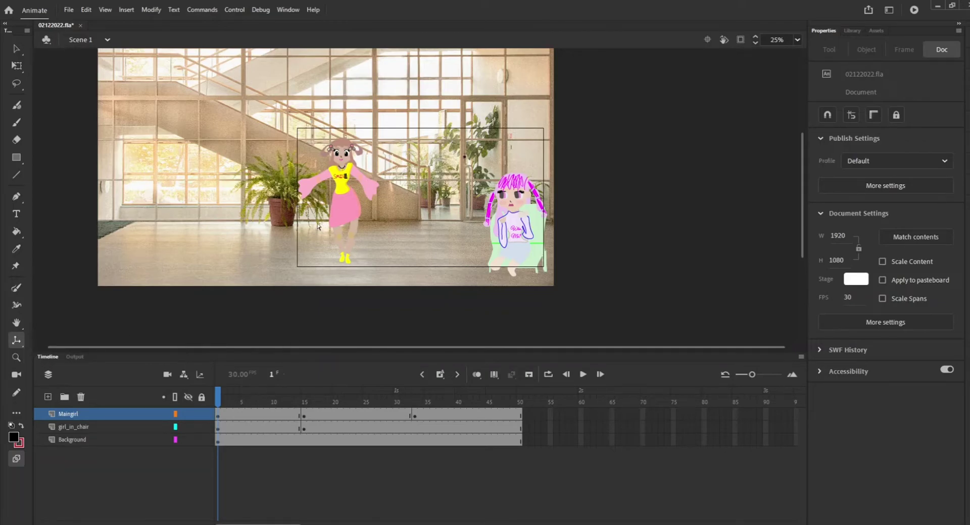
left_click(343, 210)
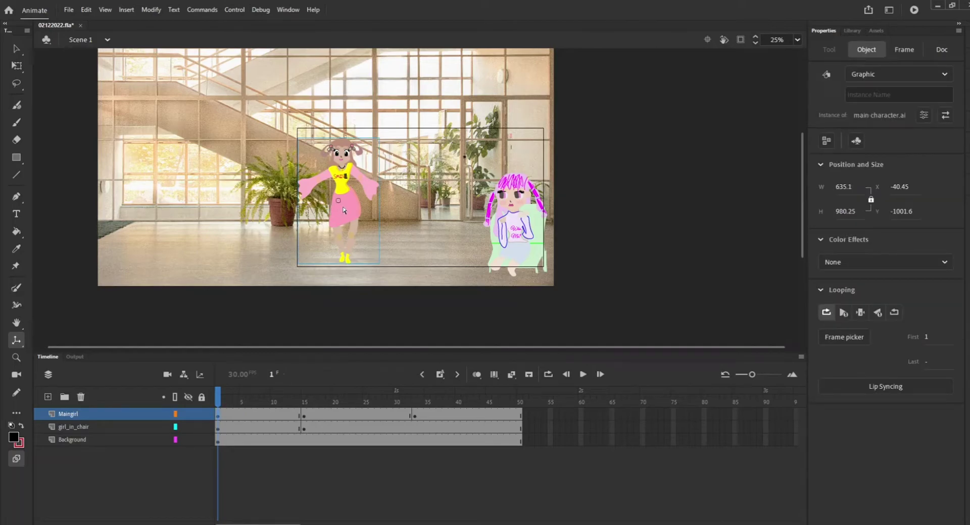
left_click(882, 74)
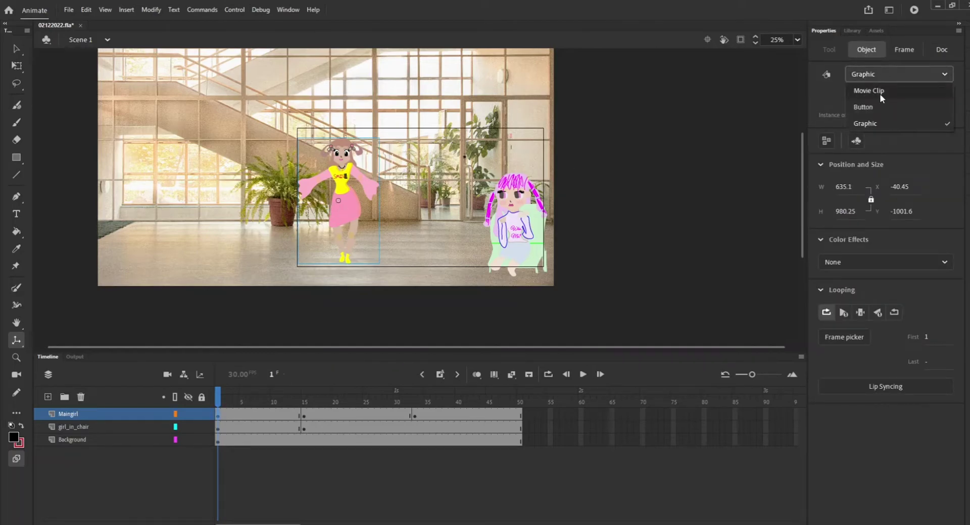
left_click(880, 93)
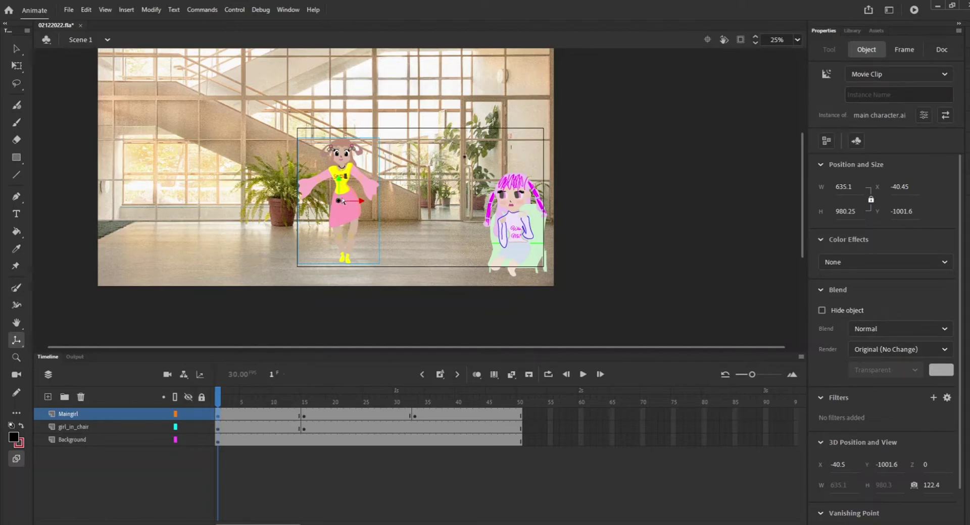
left_click_drag(338, 202, 344, 178)
Bring the standing girl closer to the viewer on frame 4 with the 3D Translation tool.
left_click(224, 399)
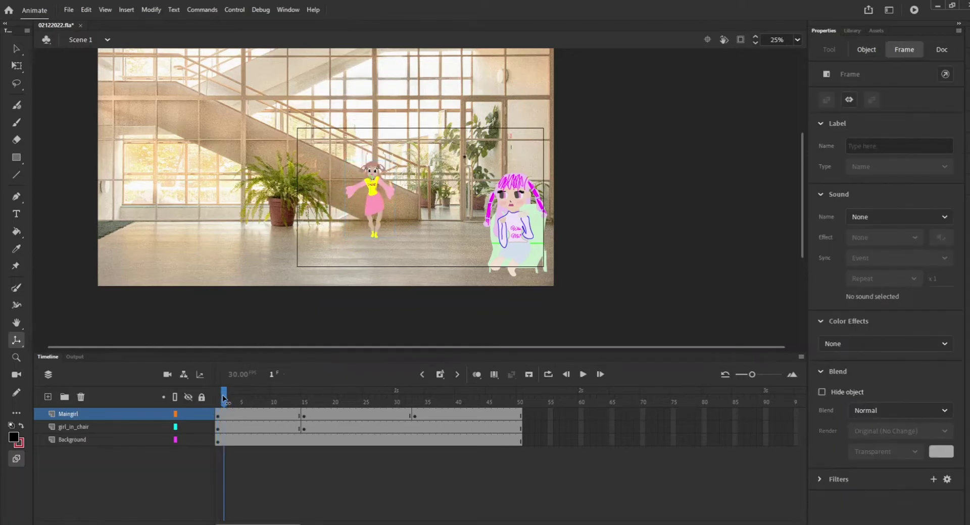
left_click_drag(225, 399, 237, 400)
left_click(330, 252)
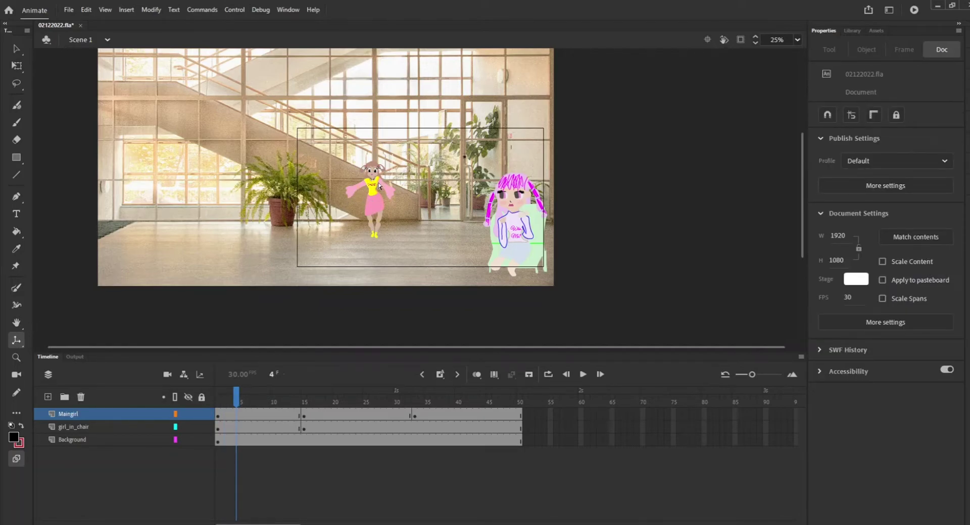
left_click(379, 186)
left_click_drag(372, 201, 330, 301)
mouse_move(240, 404)
left_mouse_down()
mouse_move(267, 402)
mouse_move(237, 403)
left_mouse_up()
left_click(235, 416)
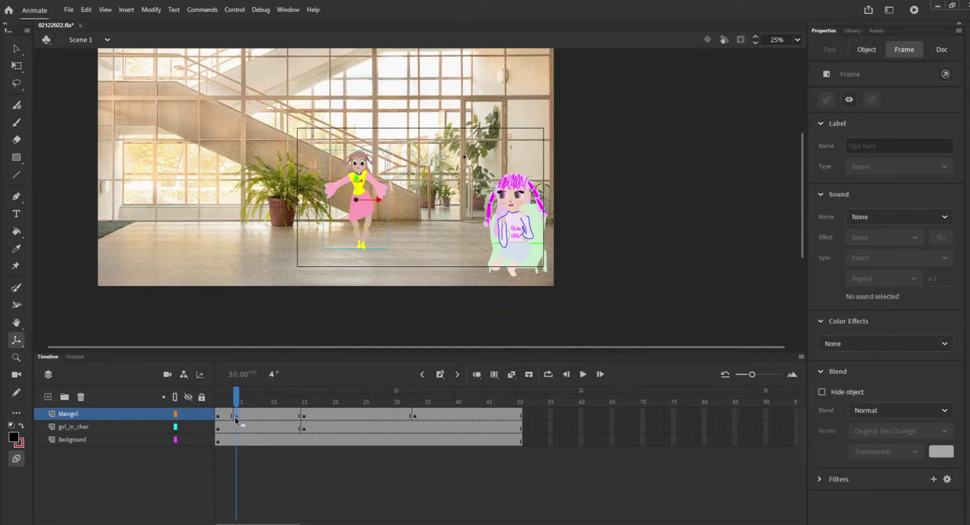
Create motion tweens on the Maingirl layer for the spans at frames 1 to 3 and 4 to 14.
right_click(298, 415)
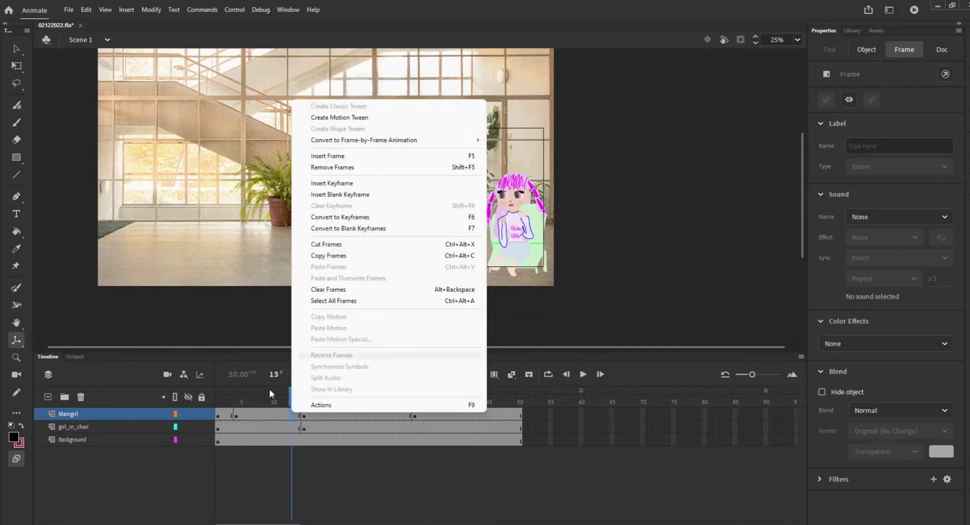
left_click(232, 418)
right_click(232, 418)
left_click(303, 122)
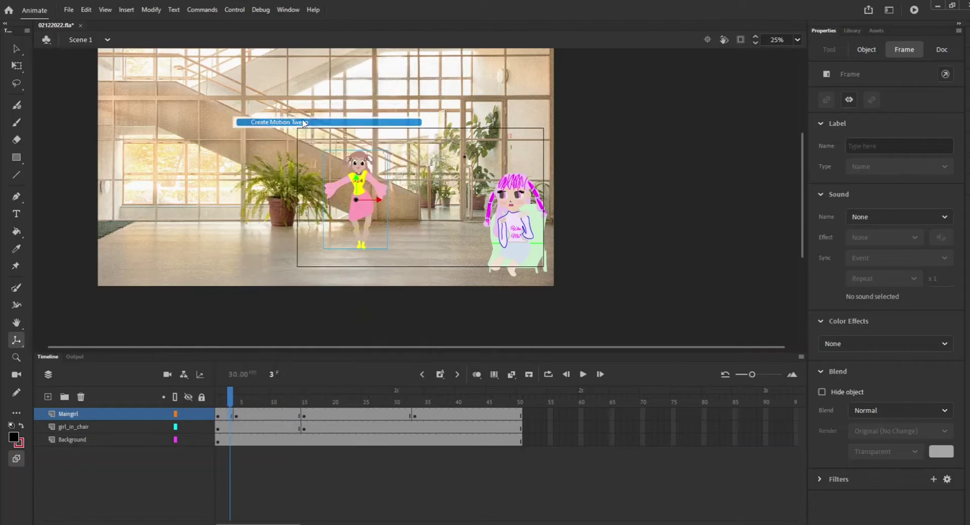
left_click(294, 415)
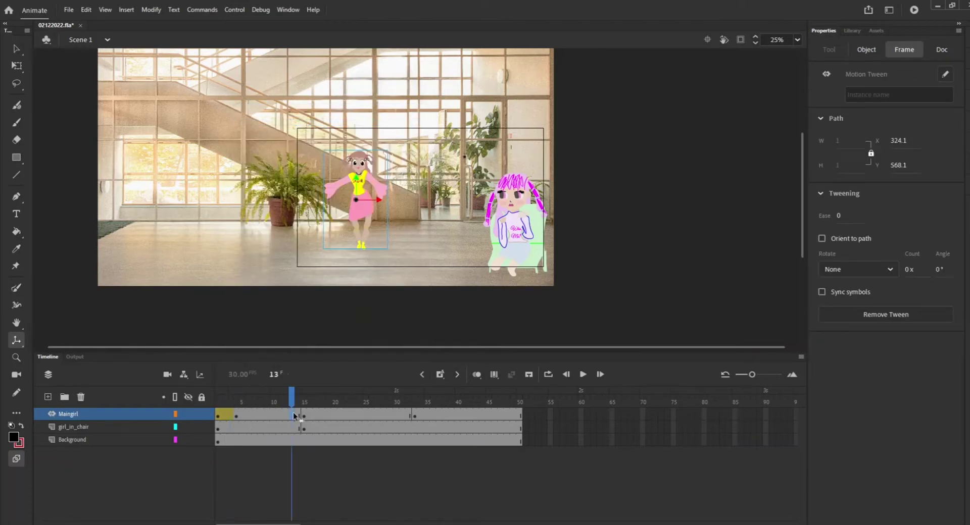
right_click(297, 416)
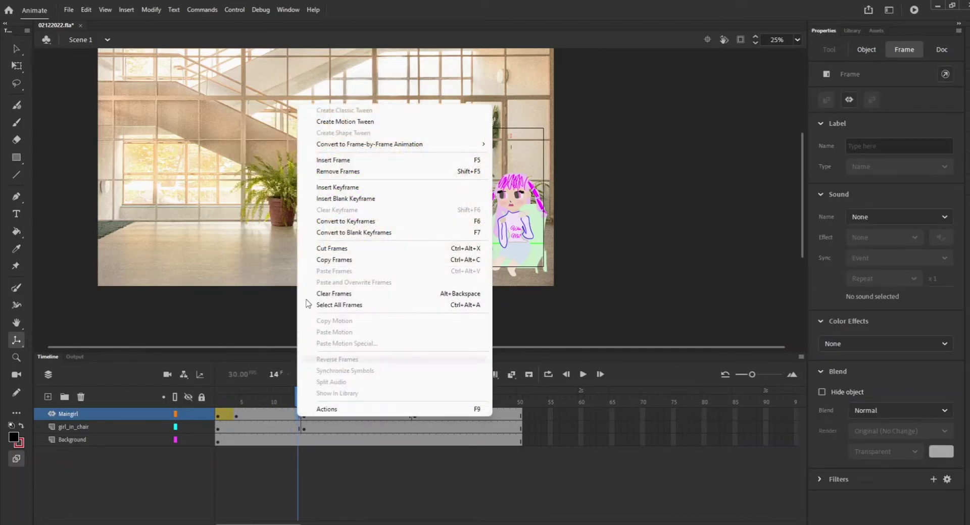
left_click(356, 122)
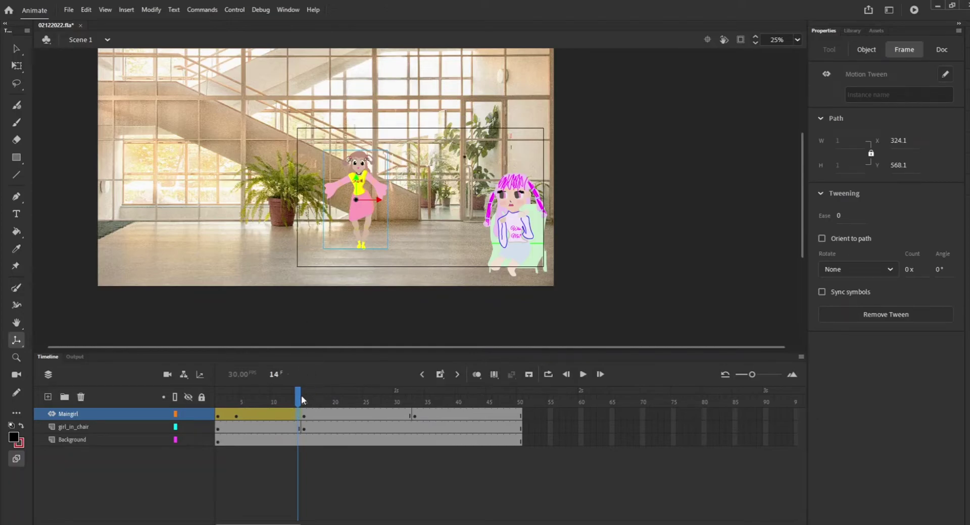
Bring the standing girl closer on frame 14 with 3D Translation, to a Z depth of -80.
left_click_drag(357, 201, 355, 231)
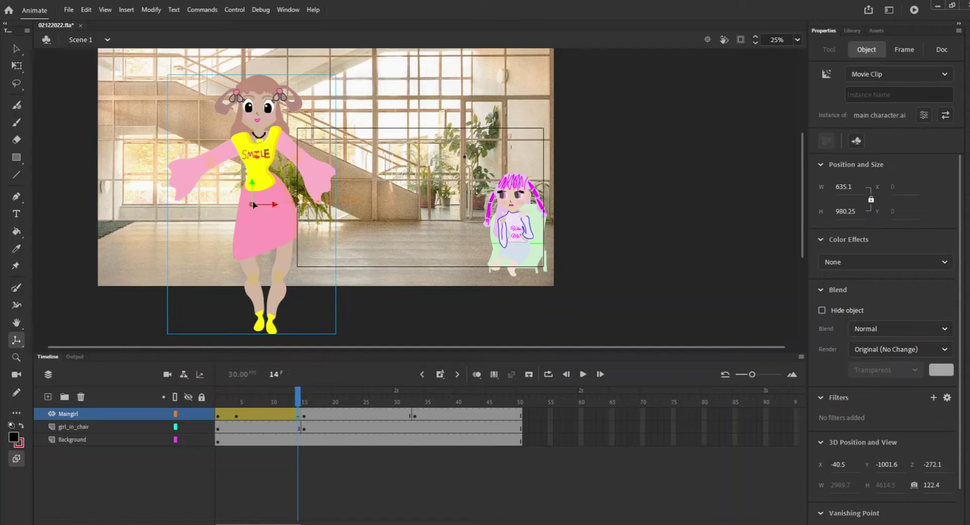
left_click_drag(255, 205, 269, 188)
left_click_drag(347, 207, 346, 203)
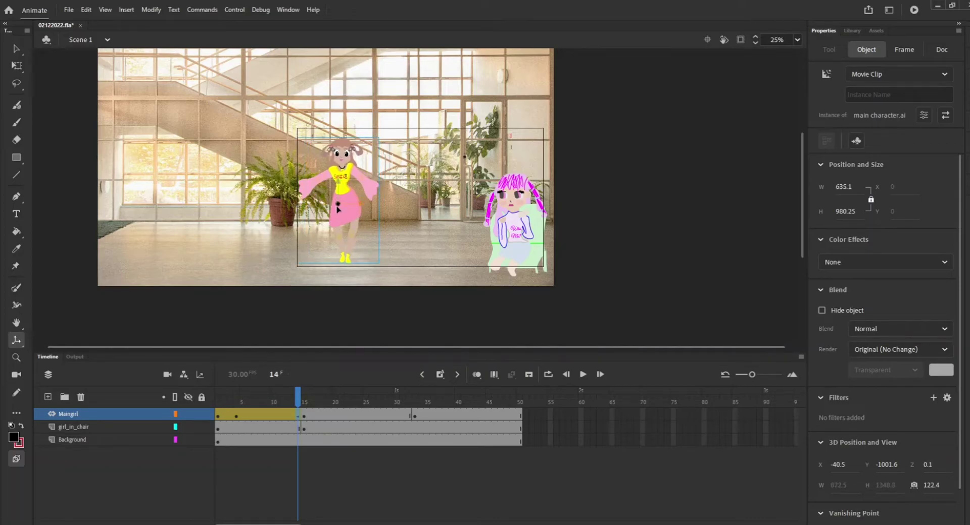
left_click_drag(341, 206, 340, 209)
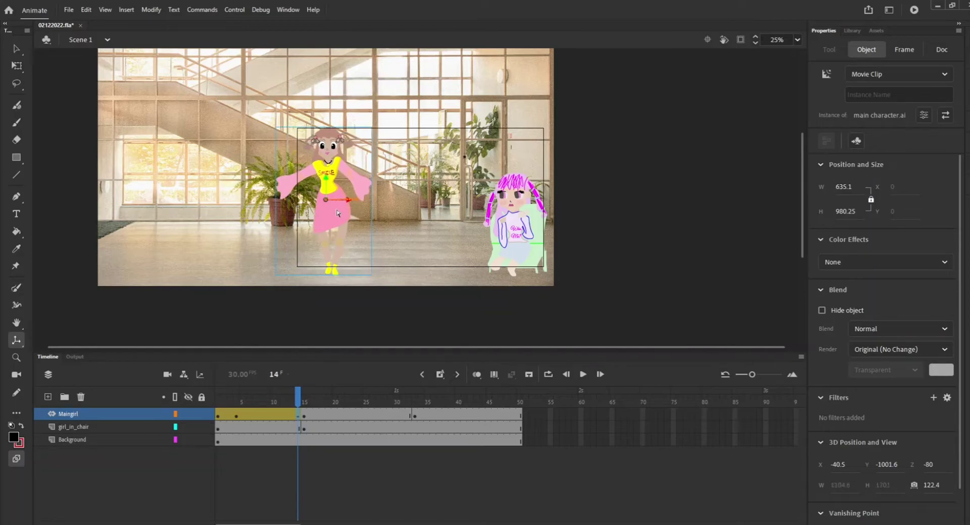
Play back the scene from frame 1 to review the standing girl's approach.
left_click_drag(297, 397, 68, 371)
left_click(67, 374)
key("Return")
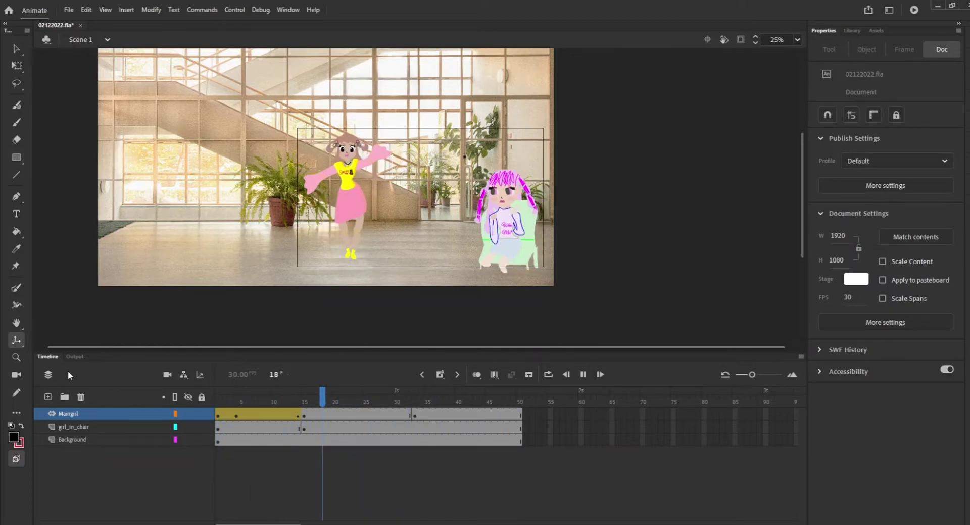
key("Return")
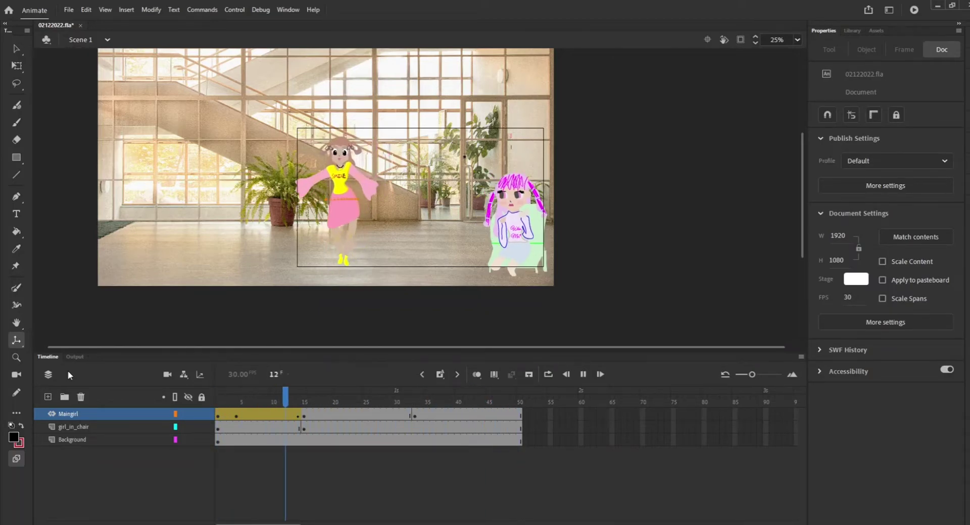
Change the standing girl instance on frame 15 of the Maingirl layer from a graphic to a Movie Clip.
key("Return")
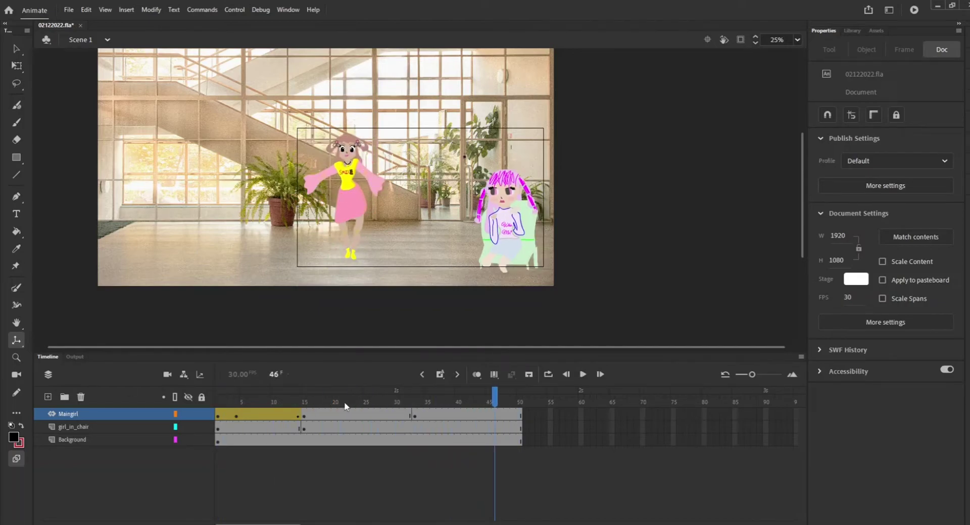
left_click_drag(497, 403, 303, 412)
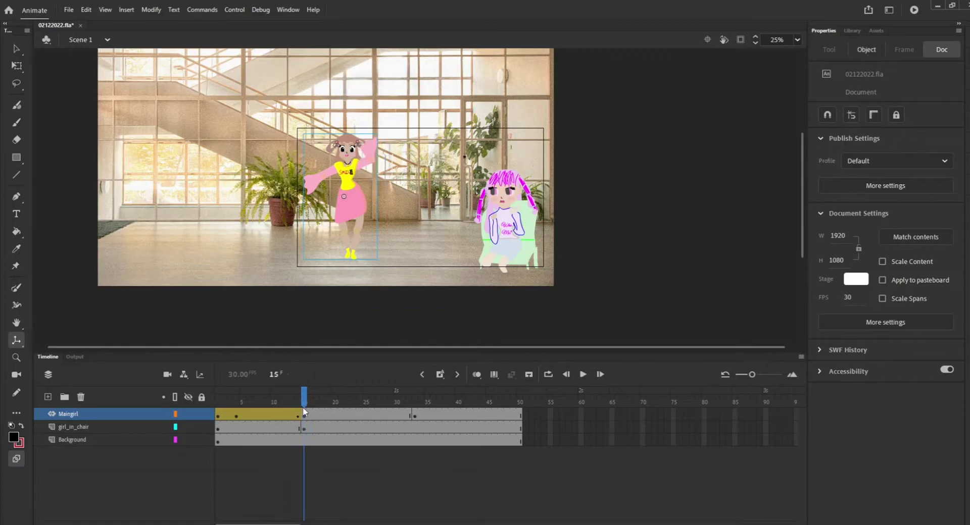
left_click(305, 418)
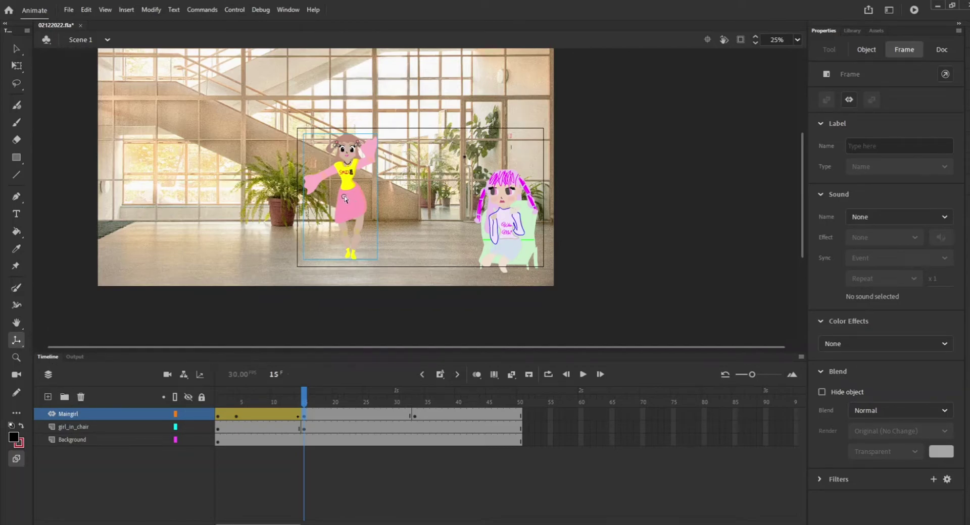
left_click(345, 199)
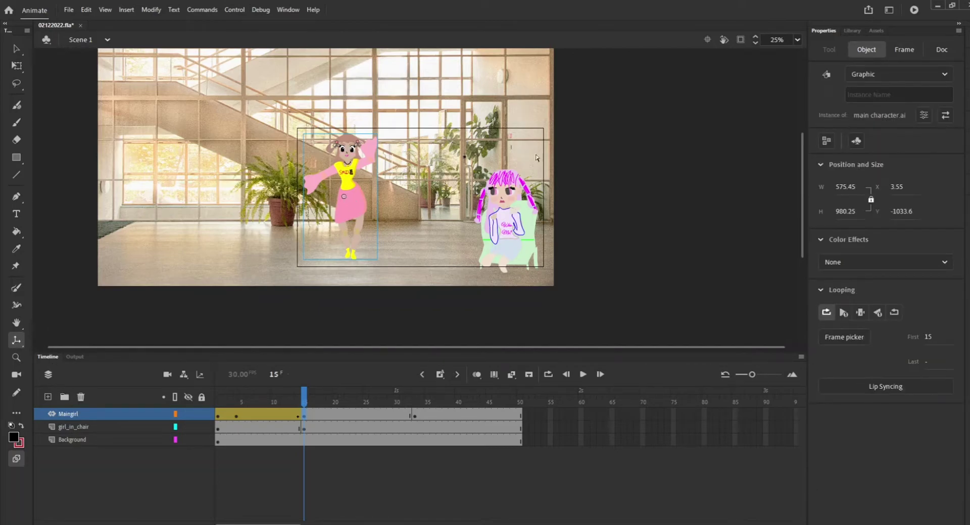
left_click(945, 74)
left_click(909, 94)
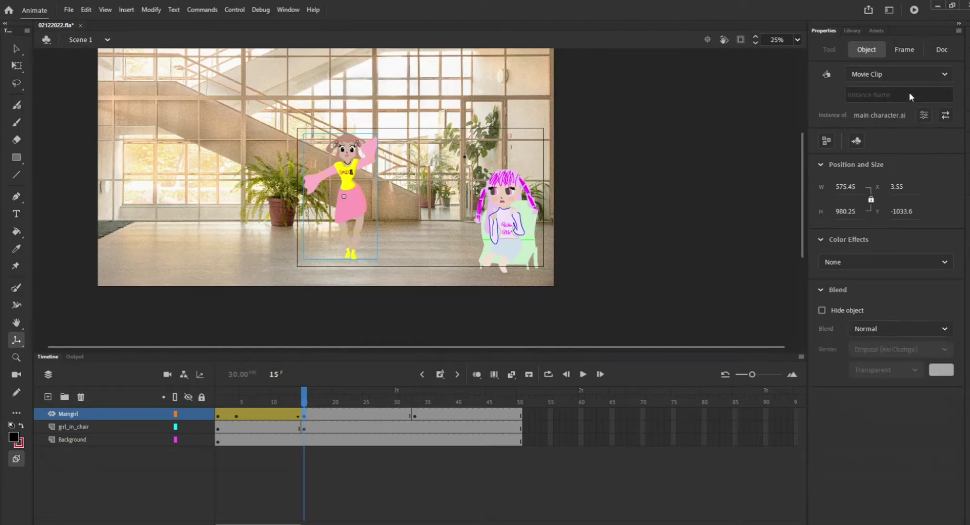
Bring the standing girl on frame 15 closer with 3D Translation to a Z depth of -248 and move her nearer the seated girl.
mouse_move(357, 200)
left_mouse_down()
mouse_move(353, 216)
mouse_move(345, 205)
left_mouse_up()
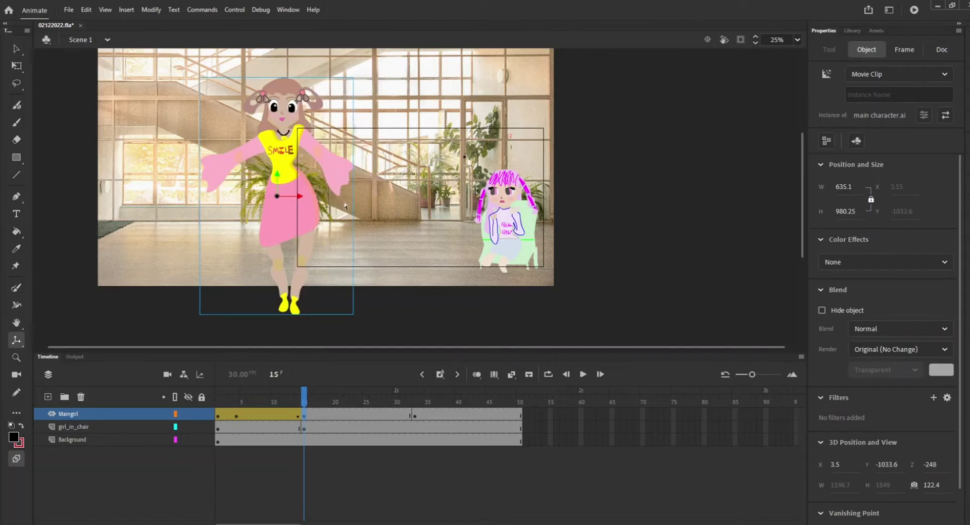
left_click(16, 49)
mouse_move(303, 209)
left_mouse_down()
mouse_move(372, 238)
mouse_move(357, 229)
left_mouse_up()
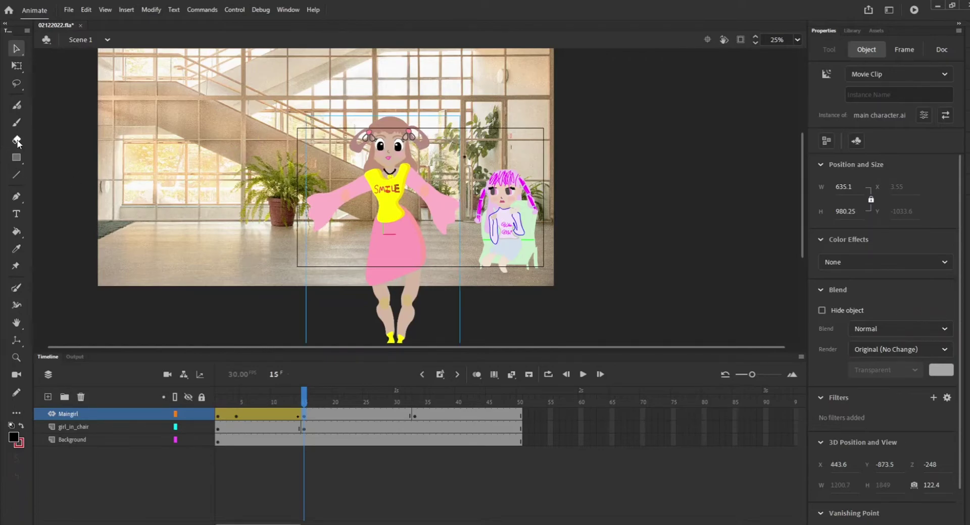
left_click_drag(387, 207, 381, 223)
Play the scene on the timeline and test the movie in its preview window, closing the preview when done.
key("Return")
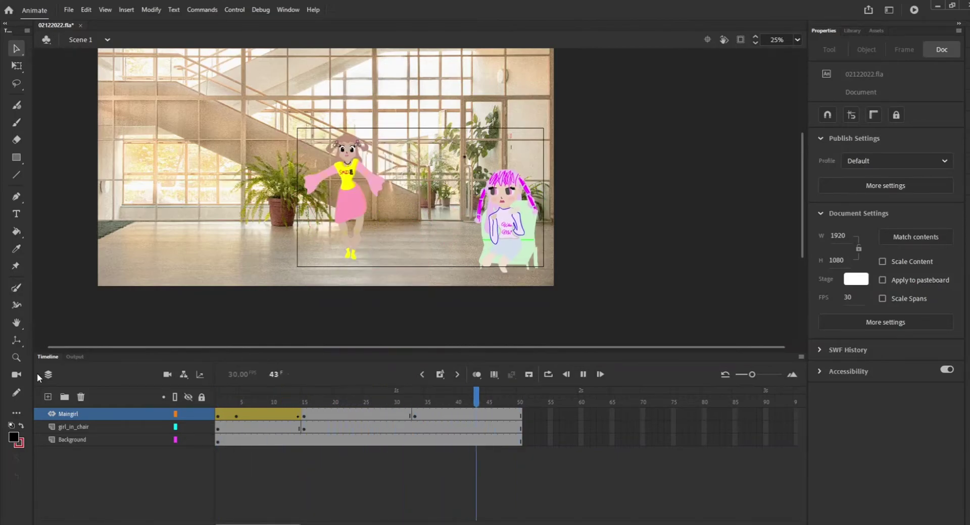
left_click(227, 9)
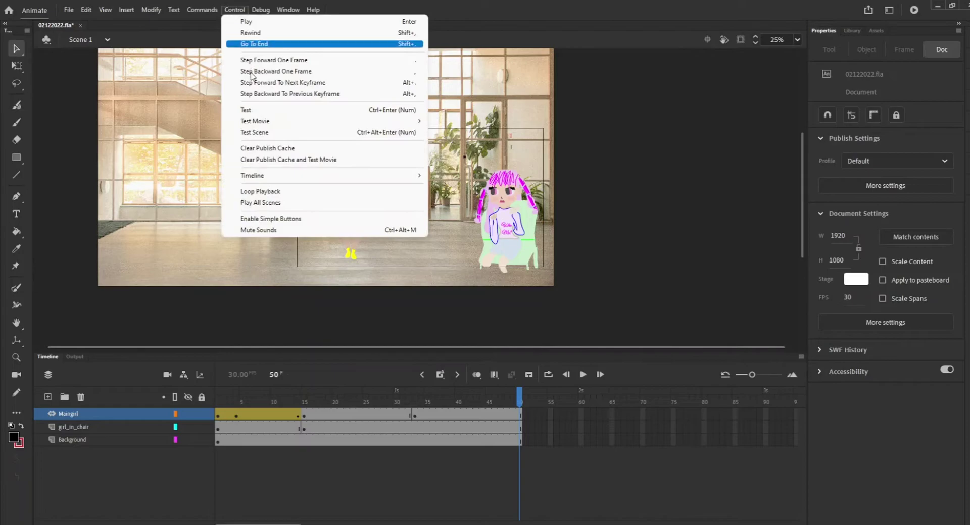
left_click(264, 110)
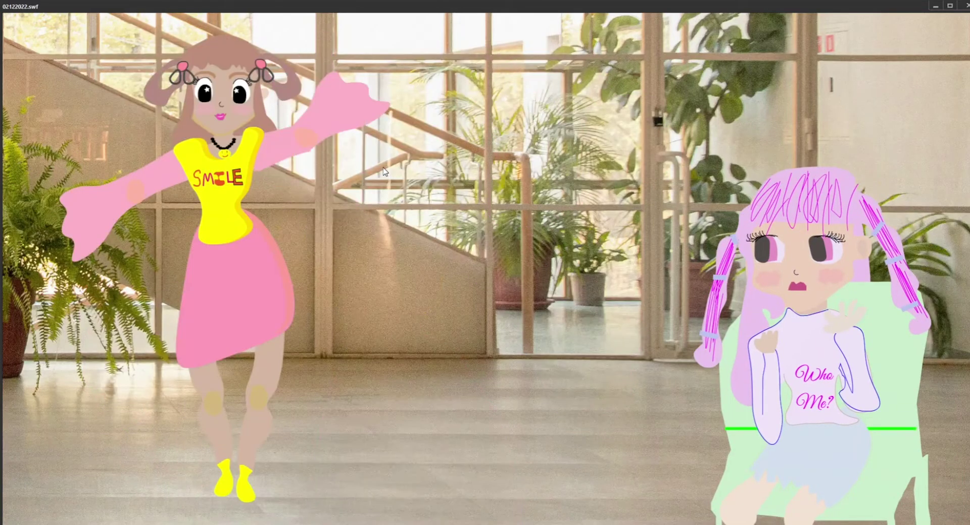
key("ctrl+w")
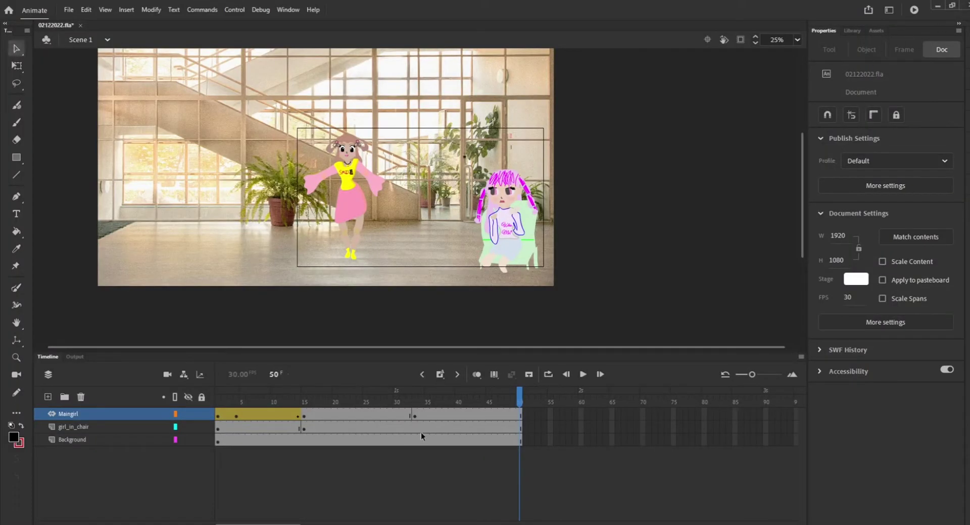
Replay the whole scene from frame 1 and return the playhead to the first frame.
left_click_drag(522, 394, 217, 393)
key("Return")
left_click_drag(515, 396, 195, 395)
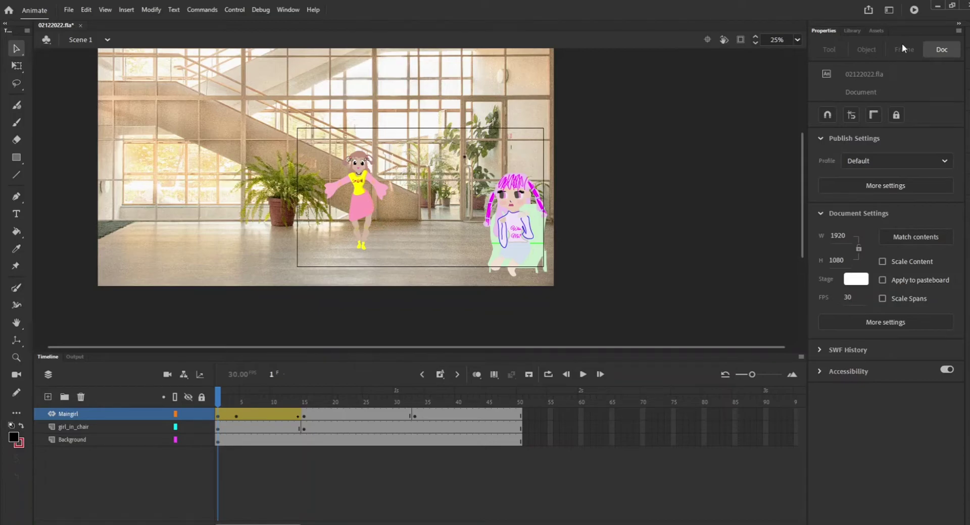
Open the main character.ai symbol from the library for editing, with the girl's face in view.
left_click(858, 29)
left_click(826, 31)
left_click(852, 30)
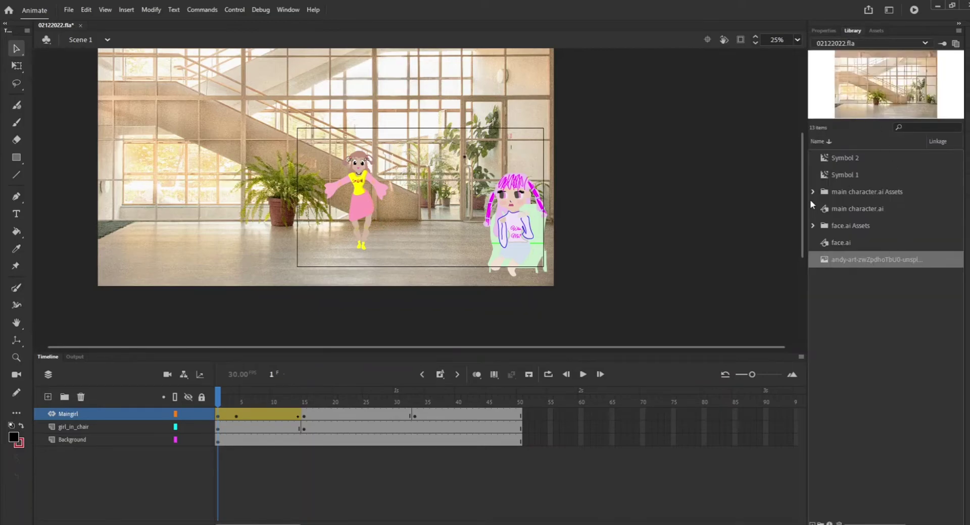
double_click(839, 208)
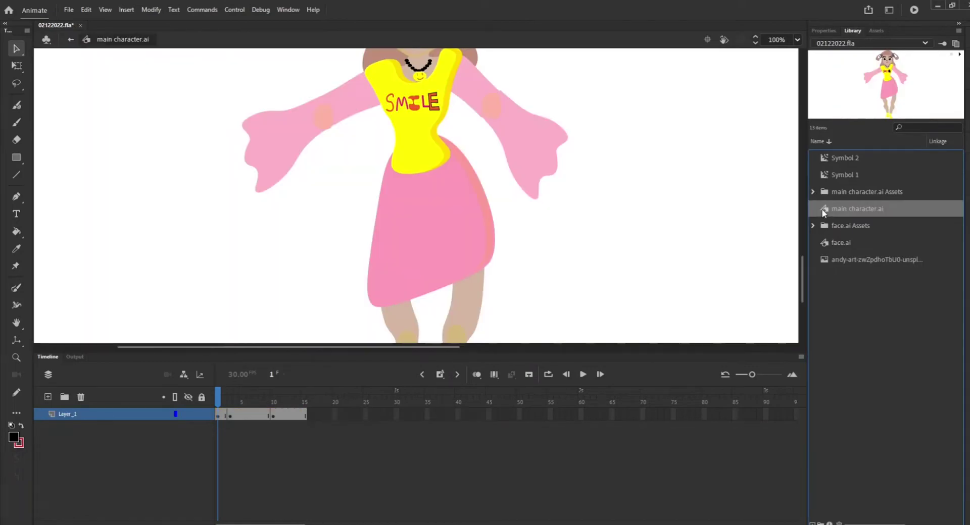
scroll(445, 209, "up", 5)
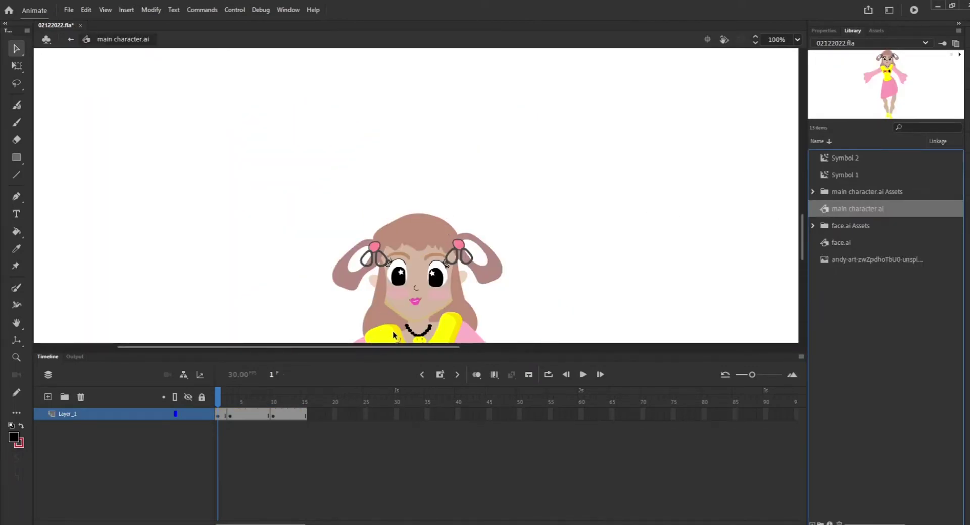
scroll(377, 227, "down", 5)
scroll(377, 227, "up", 1)
scroll(376, 228, "down", 1)
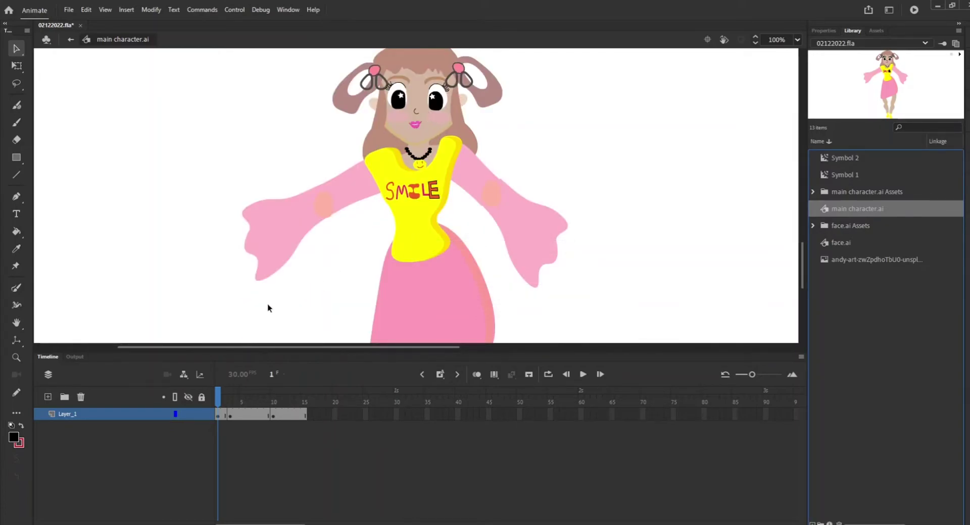
On frame 3 of the main character.ai symbol, shift both of the girl's pupils slightly to the right.
left_click(223, 401)
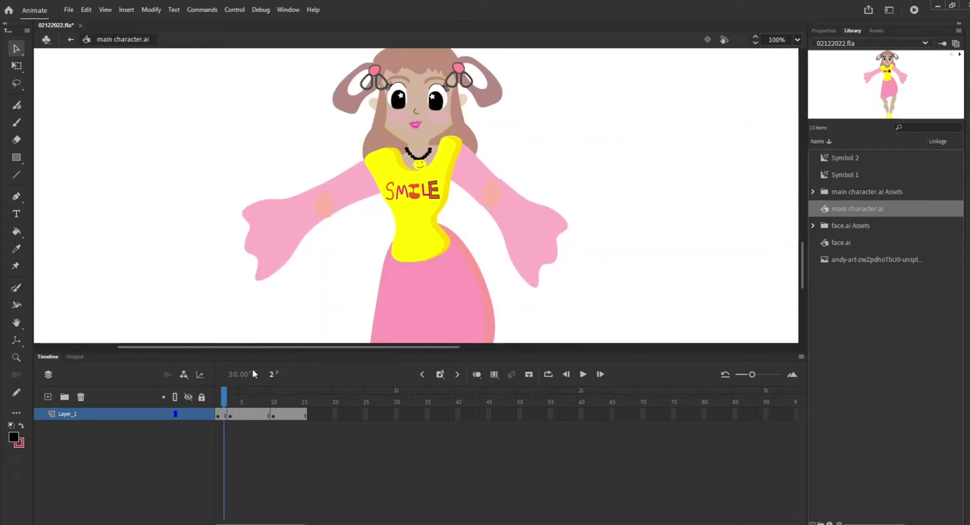
left_click(229, 399)
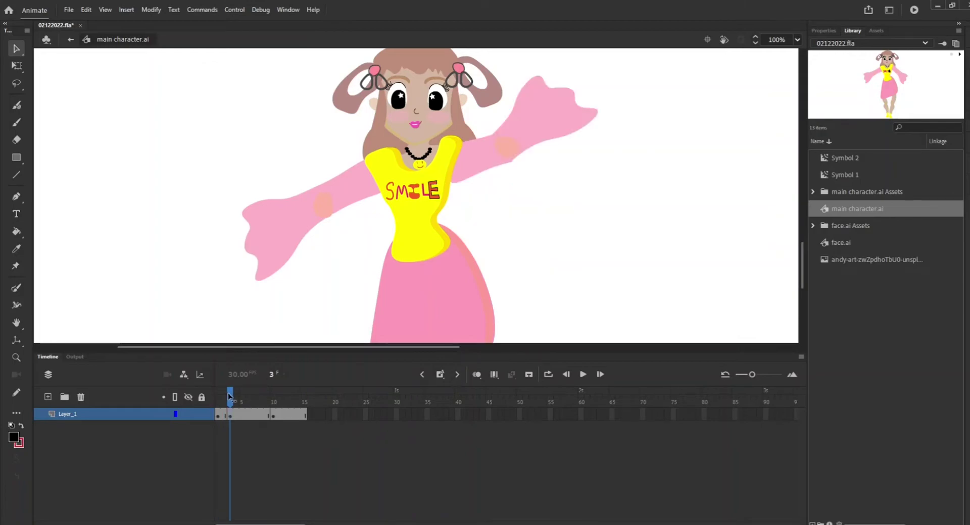
double_click(438, 101)
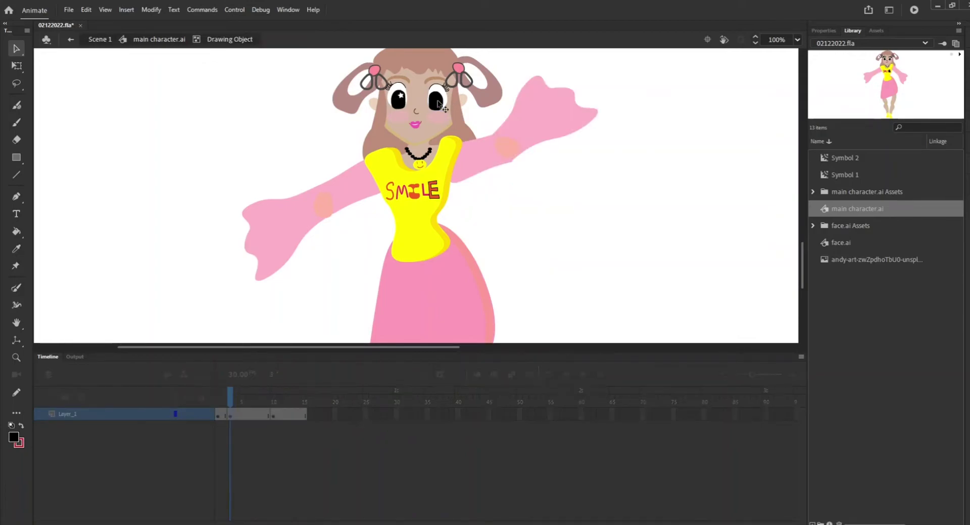
left_click(437, 104)
left_click(399, 104)
left_click_drag(399, 104, 433, 101)
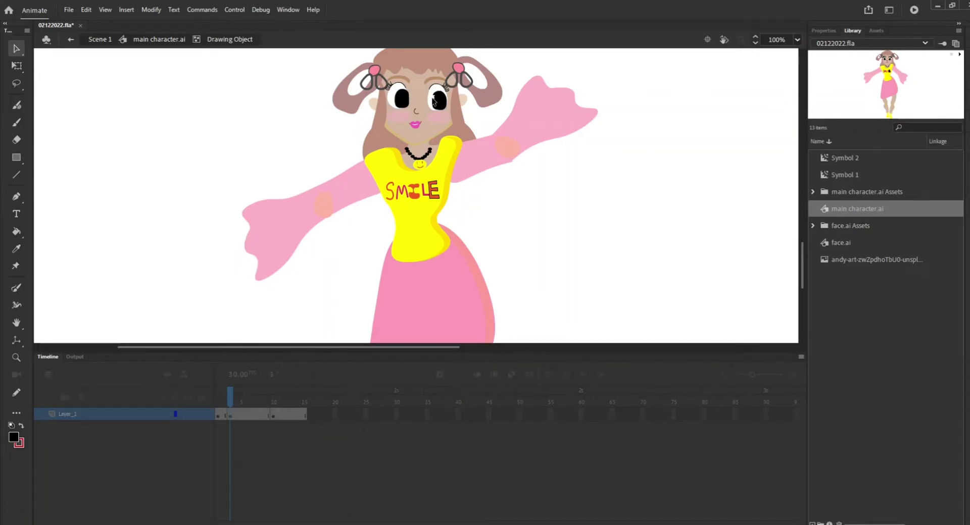
left_click(274, 396)
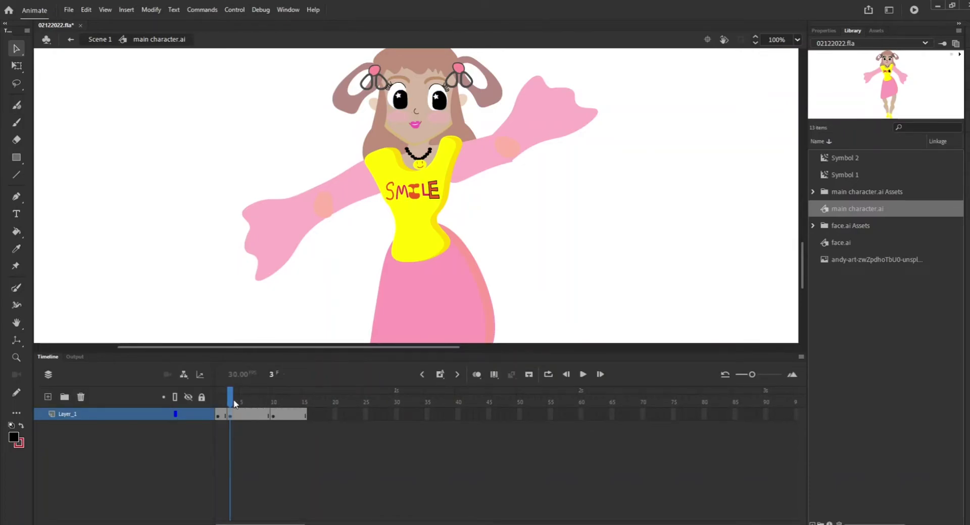
Play back the main character.ai symbol from frame 1 to check the shifted pupils.
left_click_drag(235, 403, 184, 409)
key("Return")
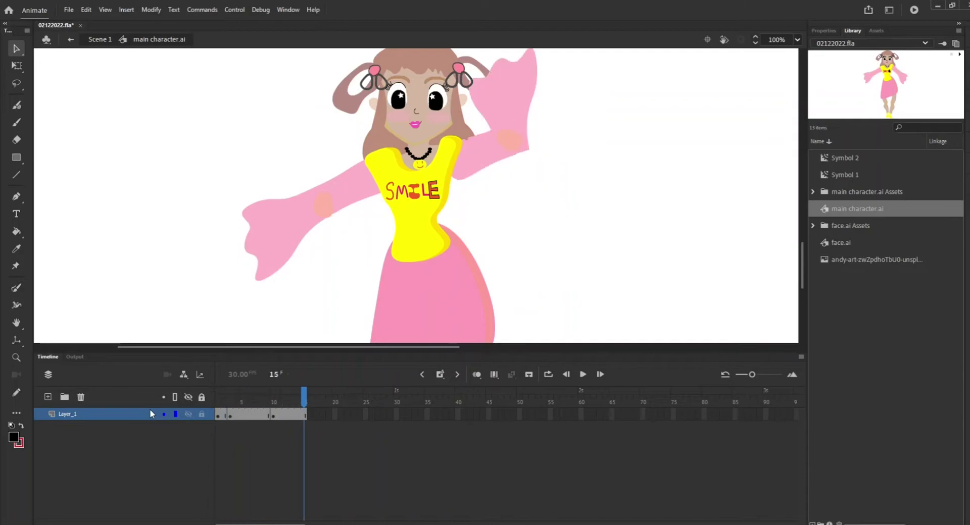
key("Return")
On frame 10 of the main character.ai symbol, shift both pupils to the right to match the glance on frame 3.
left_click(276, 417)
left_click(231, 407)
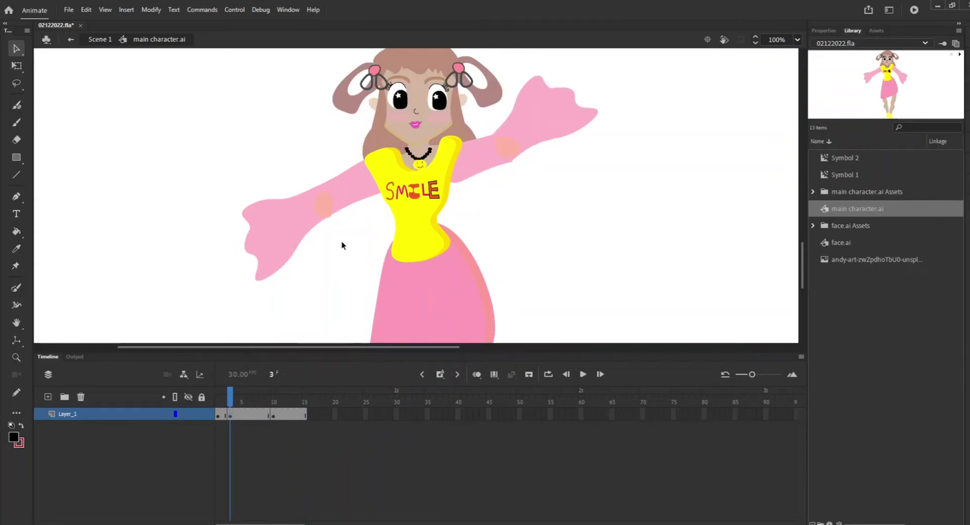
double_click(403, 105)
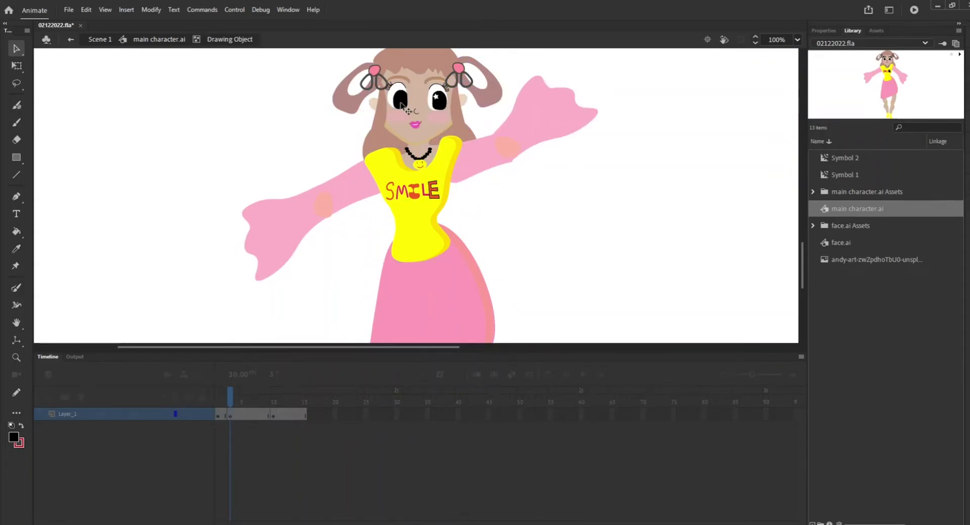
left_click(399, 104)
left_click(230, 399)
left_click_drag(231, 400, 273, 412)
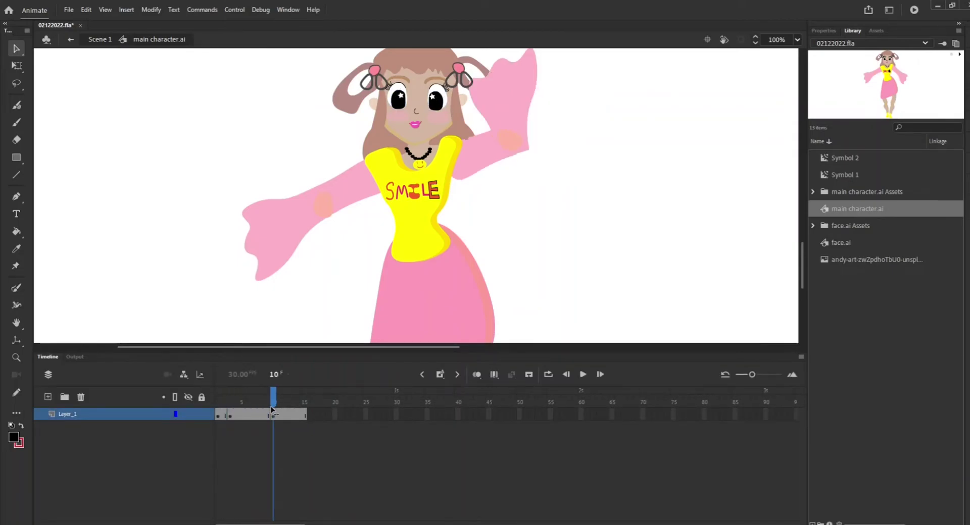
left_click(401, 106)
left_click_drag(405, 104, 433, 98)
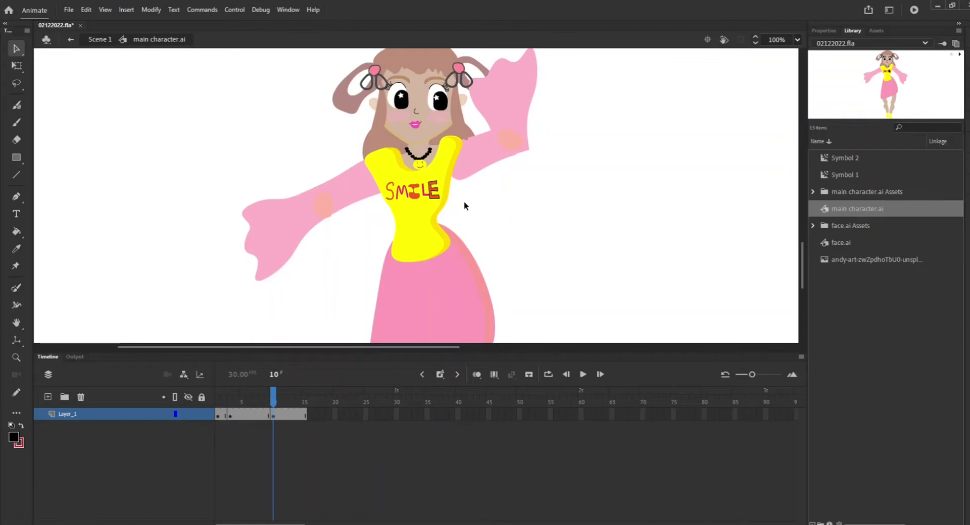
Replay the symbol's waving animation from frame 1 to review the eye movement across frames 3 and 10.
left_click_drag(277, 393, 217, 392)
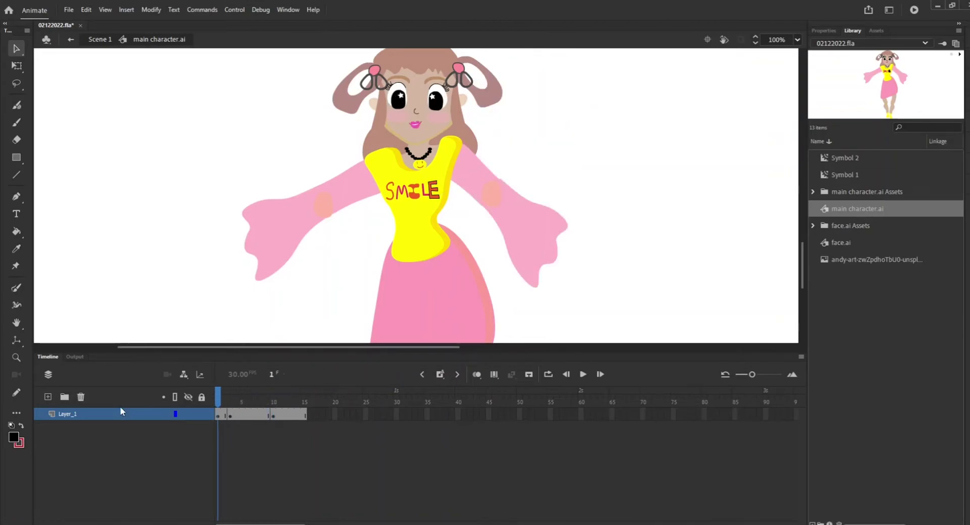
key("Return")
key("Return")
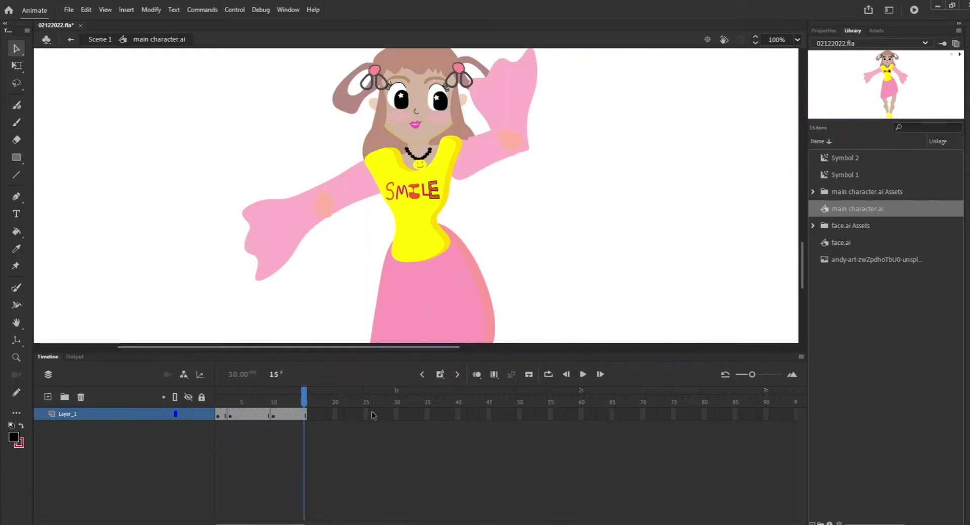
left_click_drag(304, 398, 273, 399)
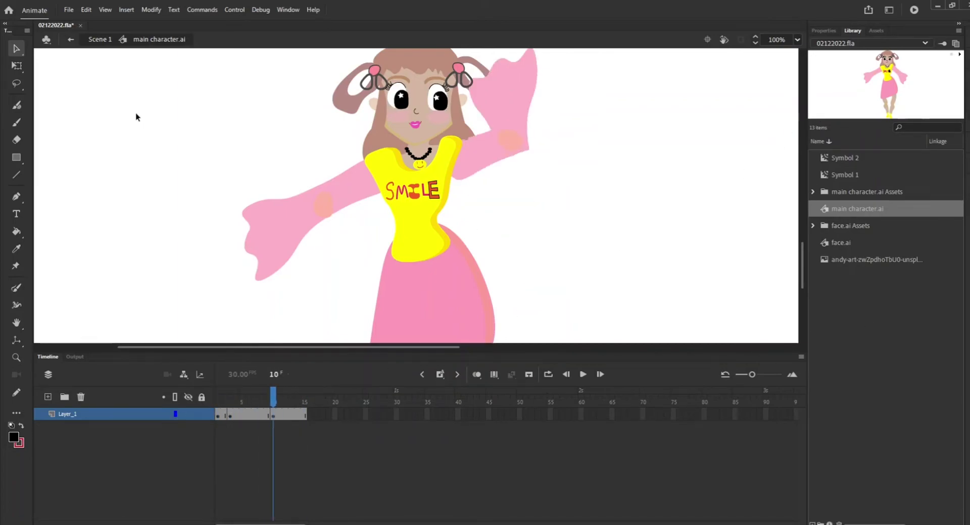
Return to Scene 1 and test the movie in Animate to review the girl's wave and glance, dismissing the preview when done.
left_click(81, 39)
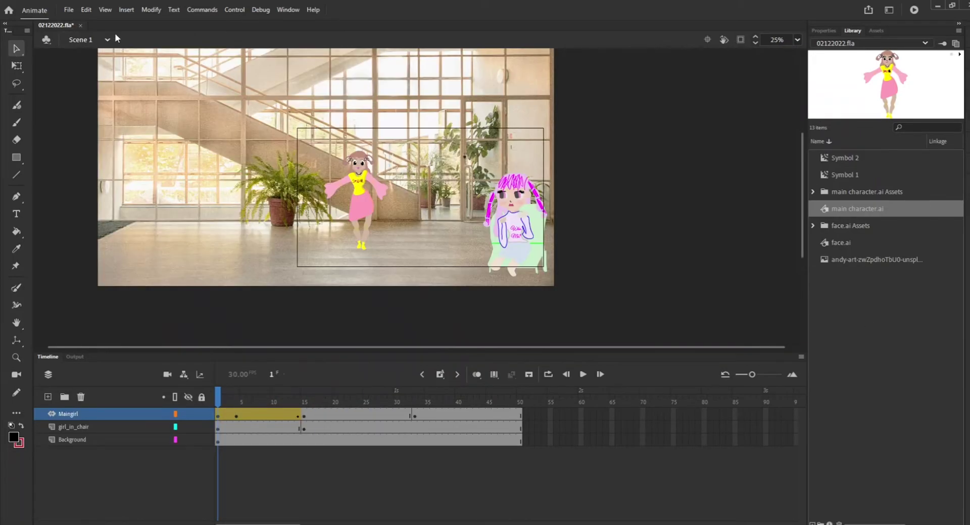
left_click(175, 9)
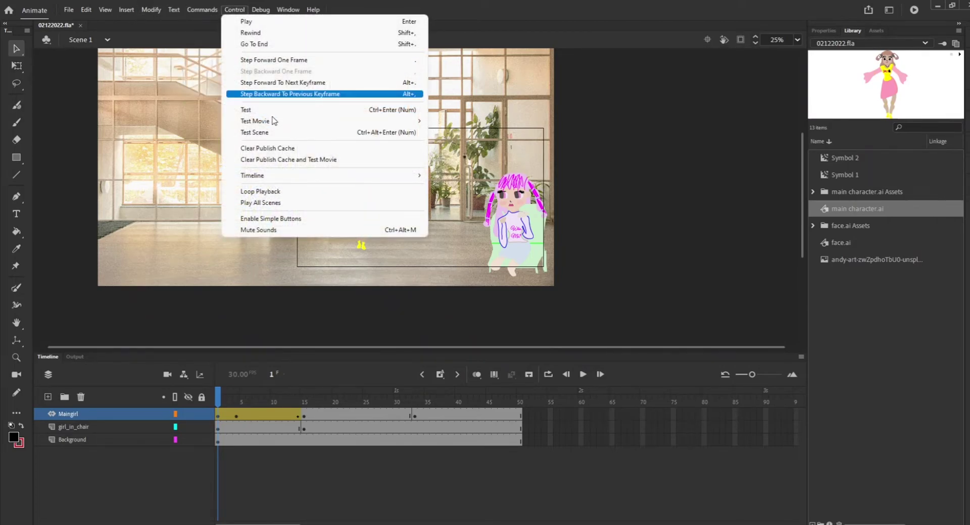
mouse_move(303, 122)
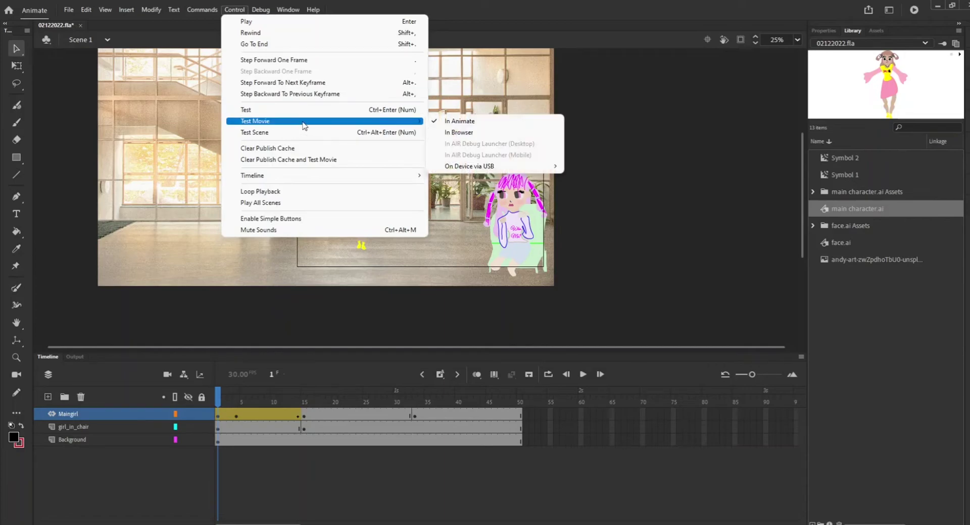
left_click(467, 123)
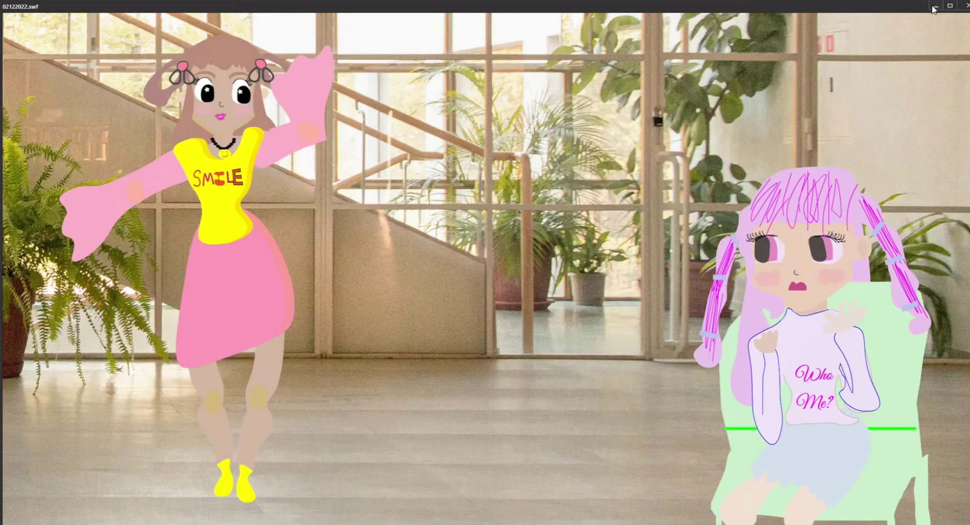
left_click(935, 5)
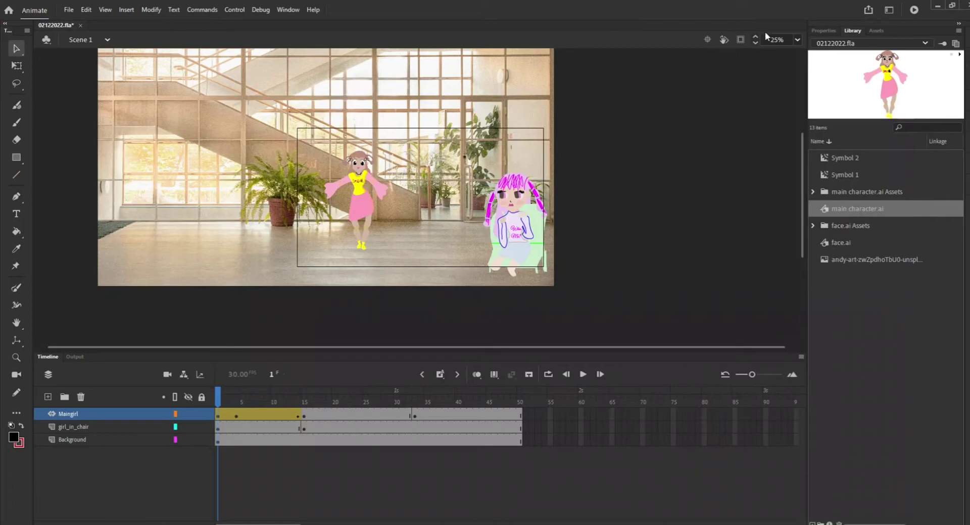
Clip the content that lies outside the stage.
left_click(741, 41)
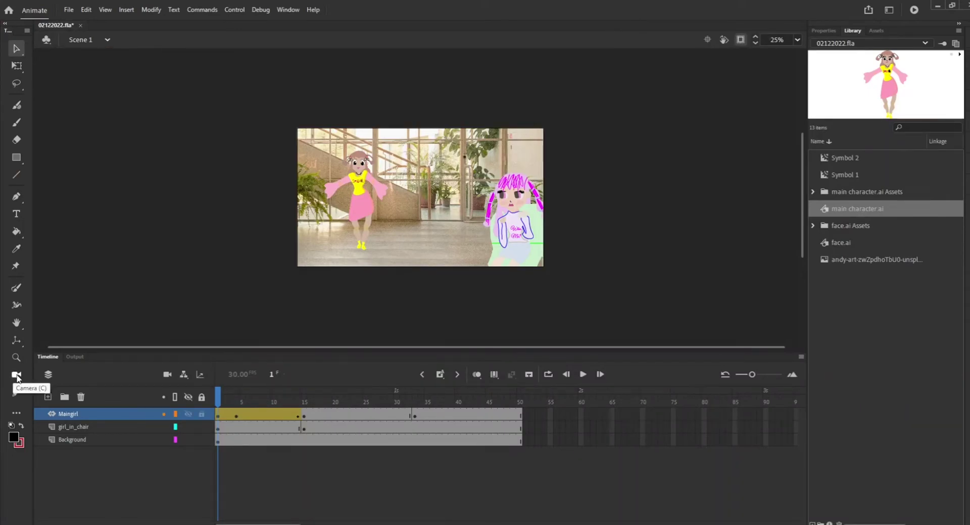
Add a camera to Scene 1 and select frame 1 of the Camera layer.
left_click(16, 376)
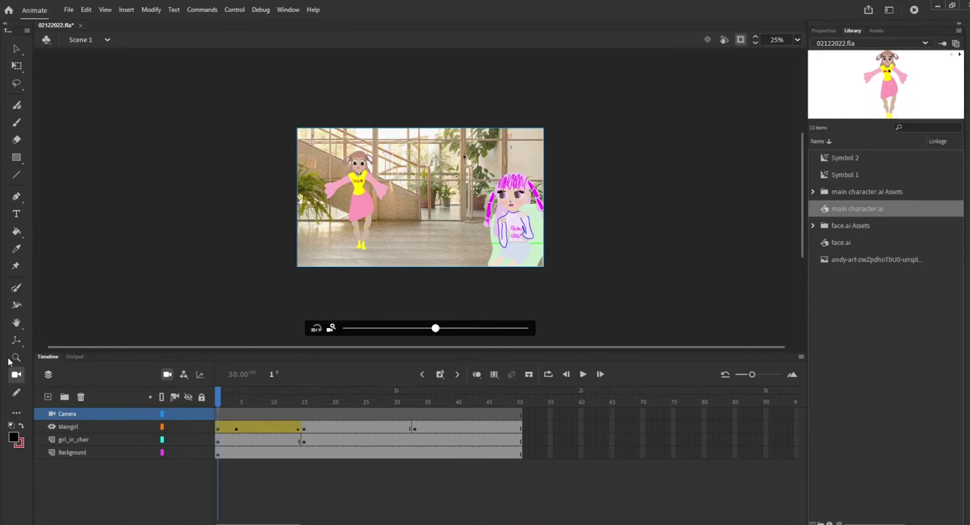
left_click(239, 413)
left_click_drag(310, 414, 501, 417)
left_click(338, 421)
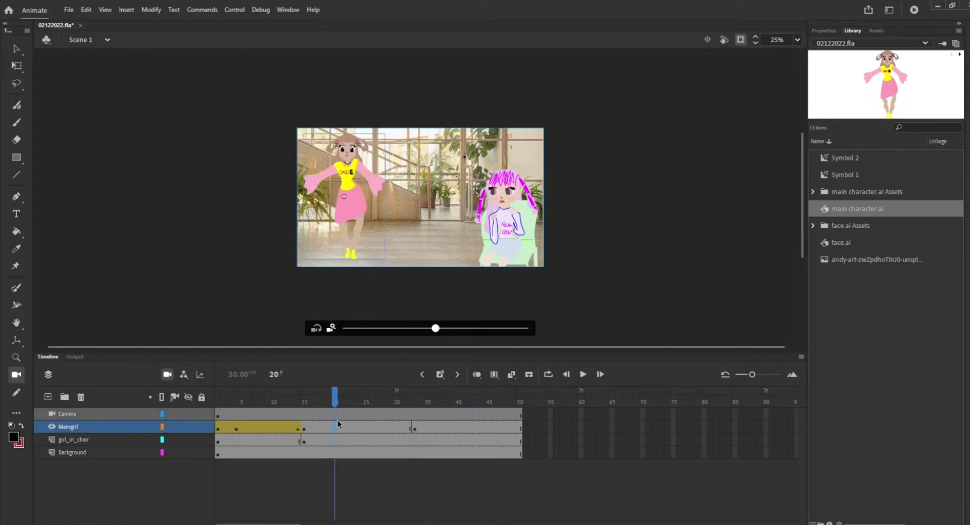
left_click(247, 418)
left_click(290, 452)
left_click(262, 429)
left_click(228, 412)
left_click(219, 415)
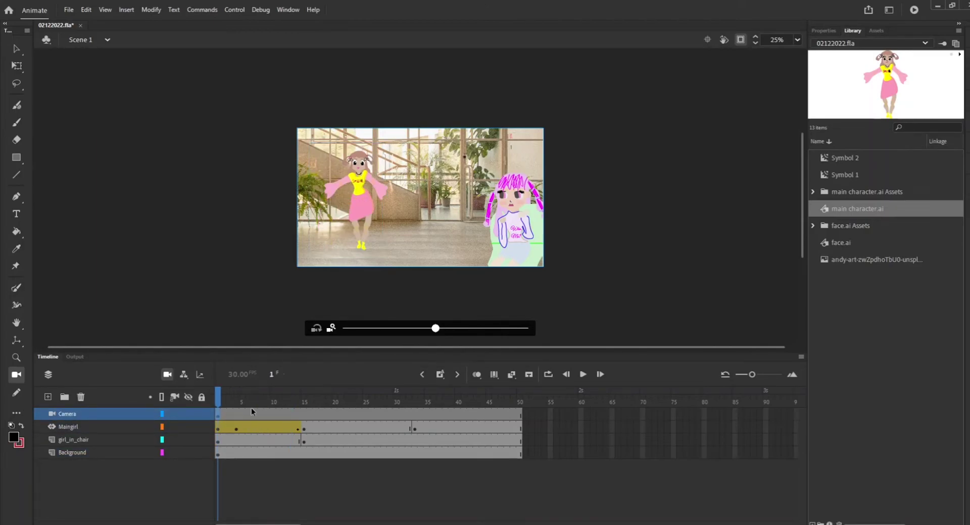
On frame 1, zoom the camera in and pan it so the standing girl sits near the middle of the view.
mouse_move(221, 407)
left_mouse_down()
mouse_move(273, 402)
mouse_move(219, 406)
left_mouse_up()
left_click_drag(436, 328, 510, 331)
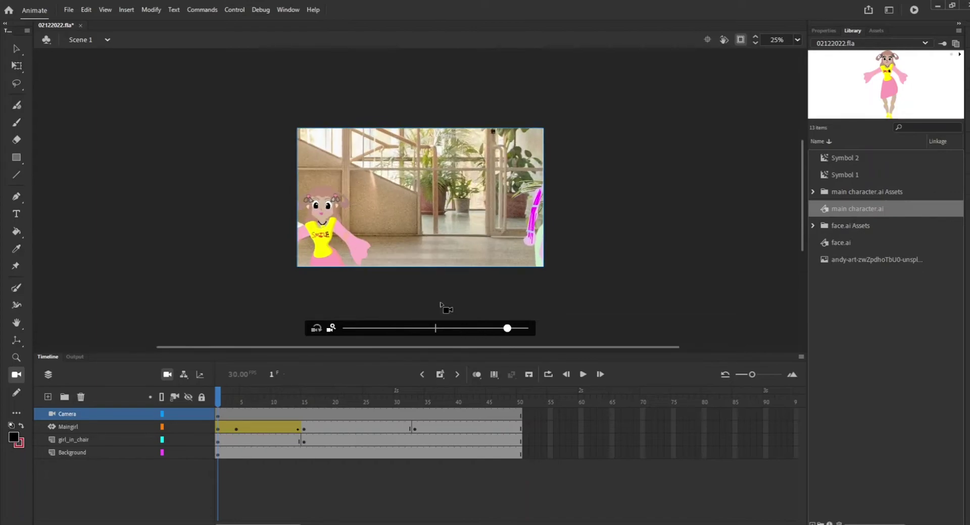
left_click_drag(410, 206, 291, 255)
left_click_drag(444, 194, 422, 231)
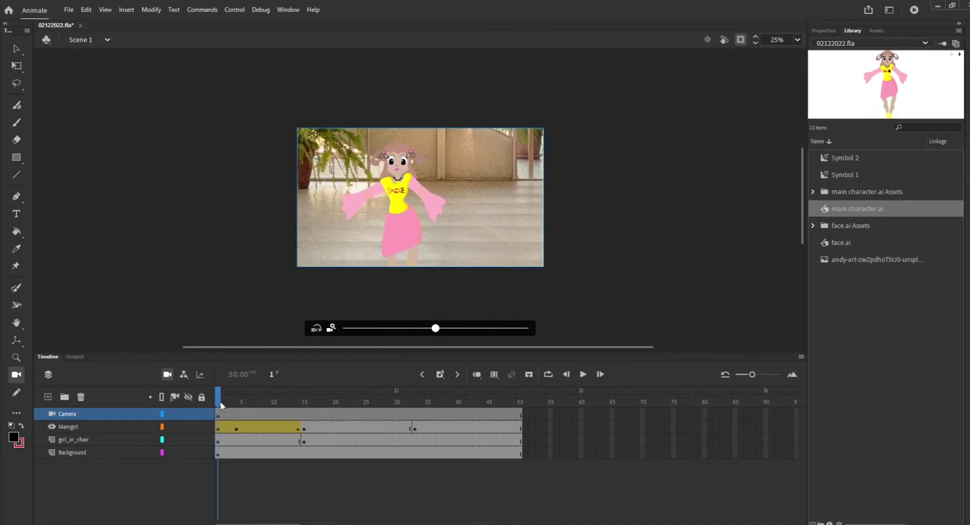
Tween the camera to a zoomed-out keyframe on frame 33 that frames both girls, and play back the move.
left_click_drag(219, 403, 141, 426)
left_click(417, 412)
key("Return")
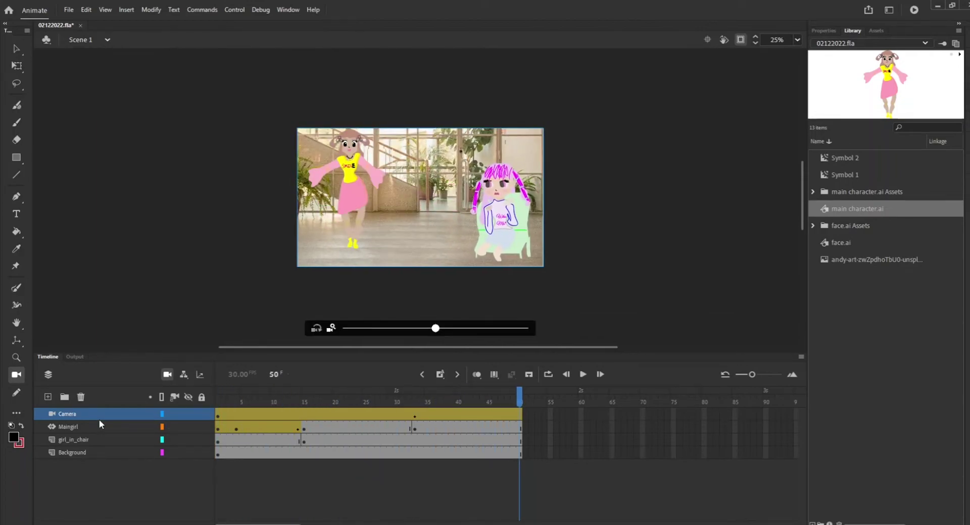
key("Return")
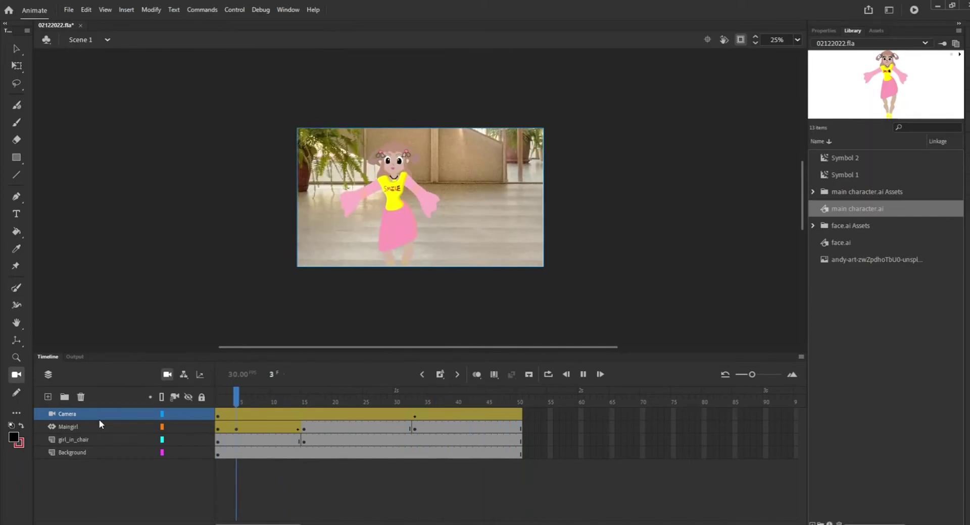
key("Return")
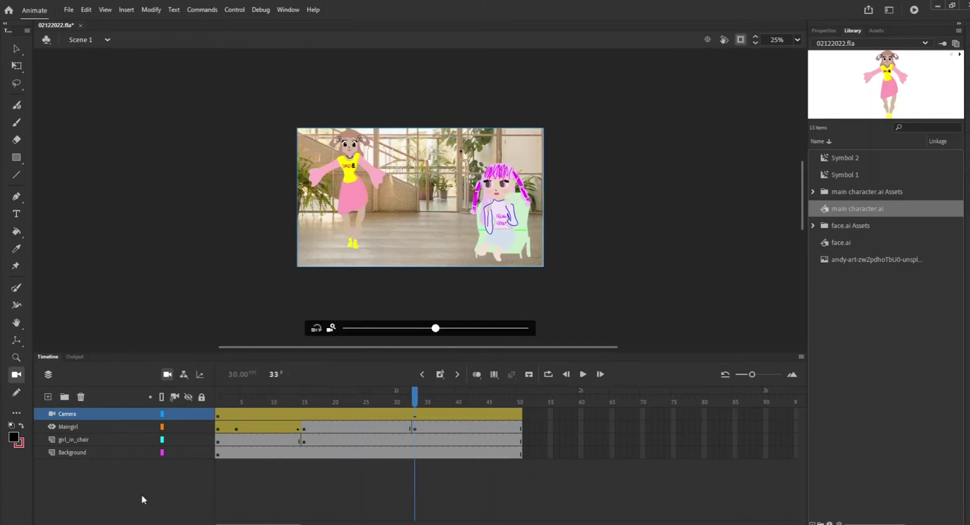
On frame 15, pan and zoom the camera into a centred close-up of the standing girl's face and SMILE shirt.
left_click_drag(414, 395, 307, 439)
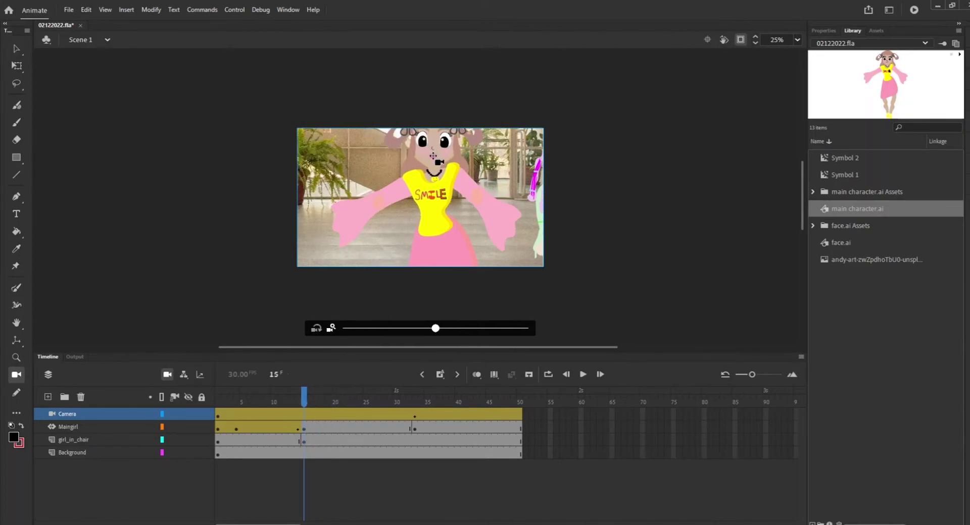
left_click_drag(424, 208, 435, 152)
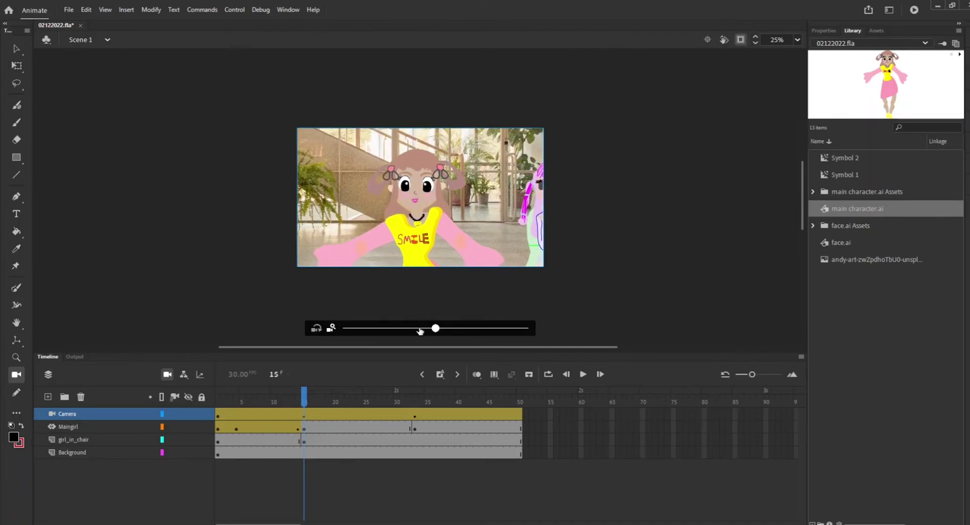
left_click_drag(436, 329, 467, 329)
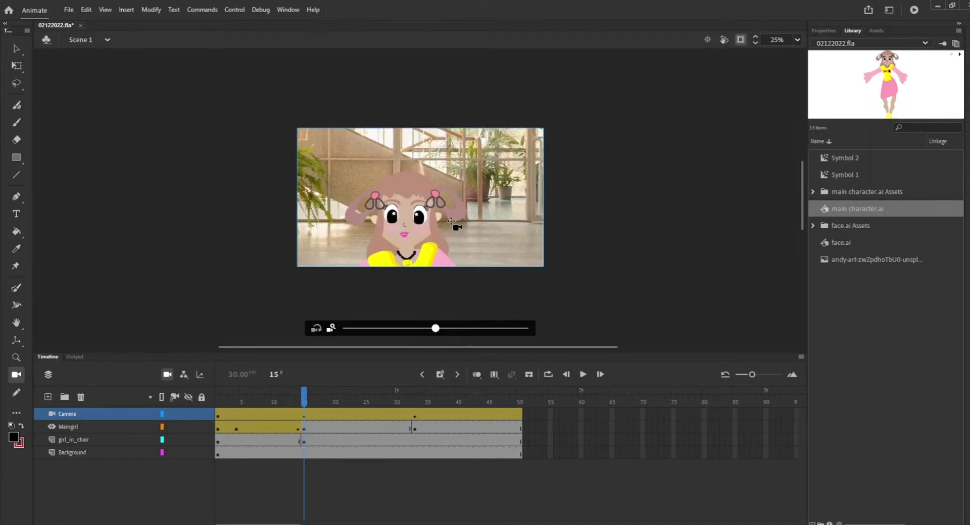
left_click_drag(451, 221, 428, 260)
left_click_drag(442, 333, 447, 329)
left_click_drag(435, 232, 432, 230)
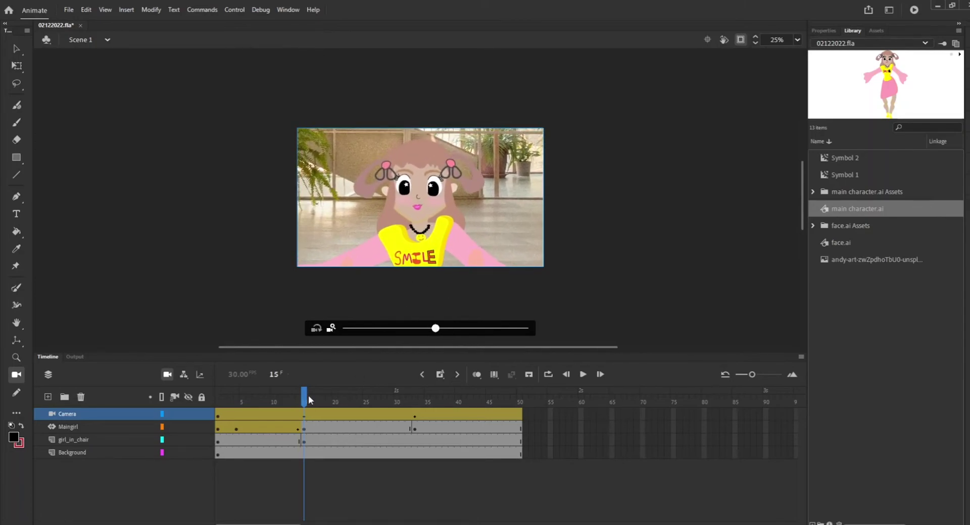
On frame 47, pan and zoom the camera in on the seated girl.
left_click_drag(304, 395, 413, 418)
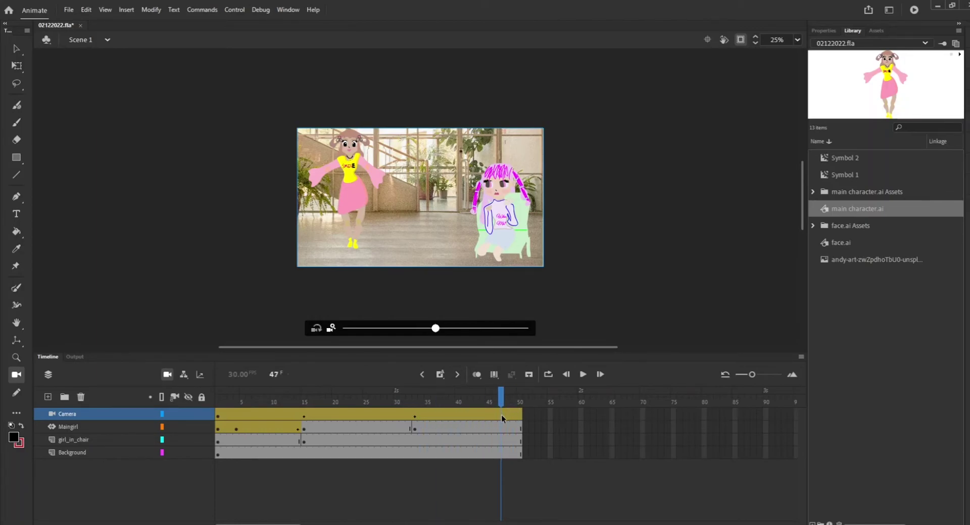
left_click_drag(510, 205, 565, 194)
mouse_move(432, 333)
left_mouse_down()
mouse_move(460, 339)
mouse_move(449, 331)
left_mouse_up()
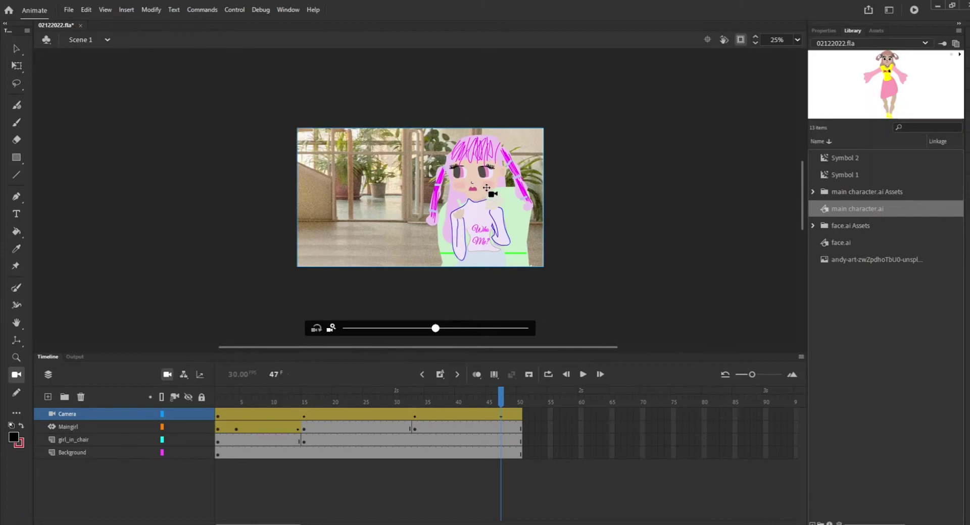
left_click_drag(487, 188, 484, 186)
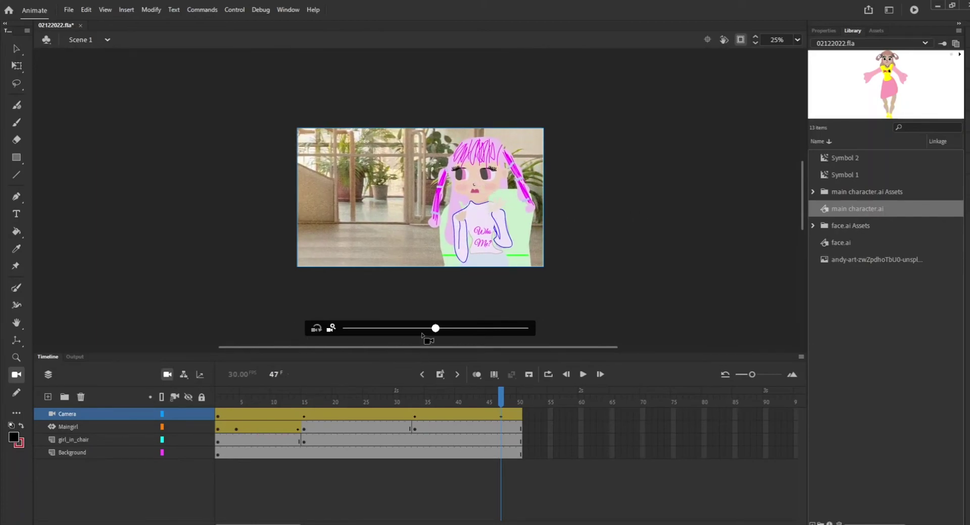
Turn off the scene's camera and save the document.
left_click(167, 374)
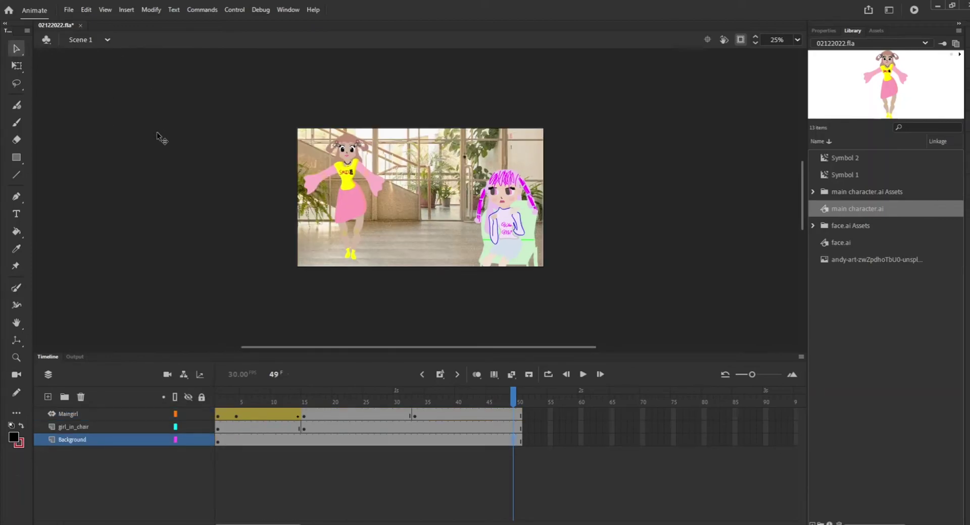
left_click(68, 9)
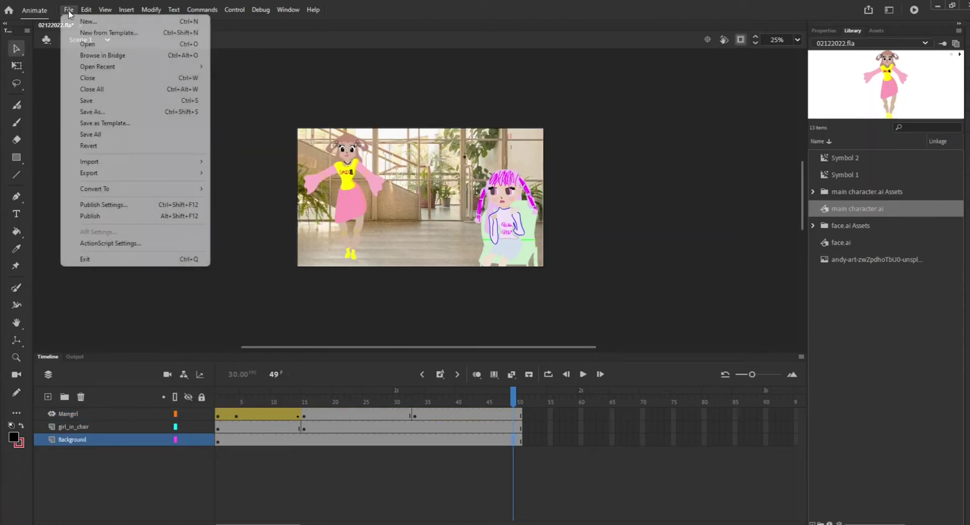
left_click(105, 100)
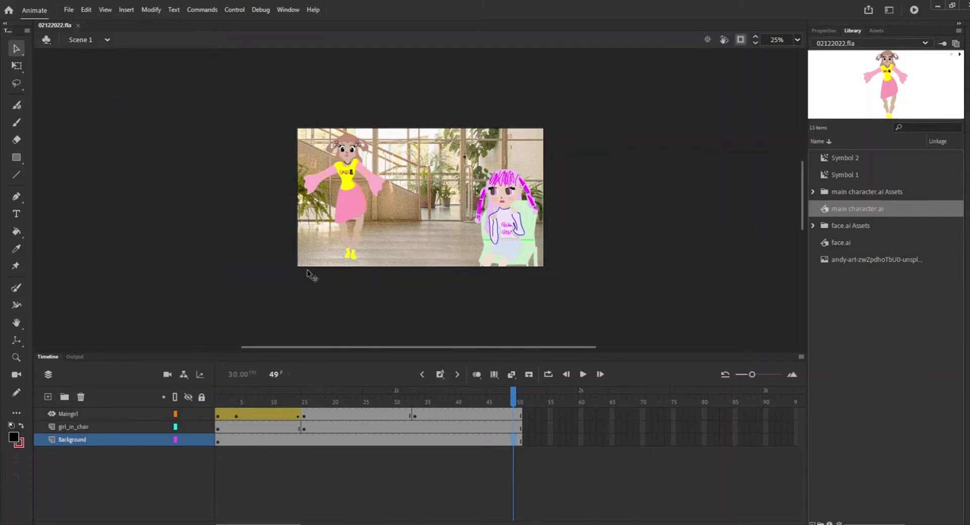
Test the movie without the camera and close the preview.
left_click(233, 10)
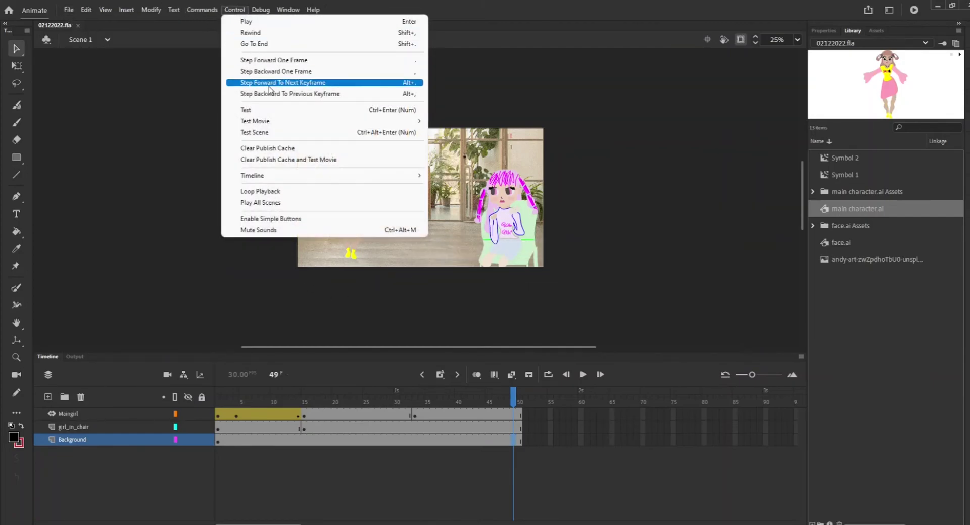
left_click(273, 111)
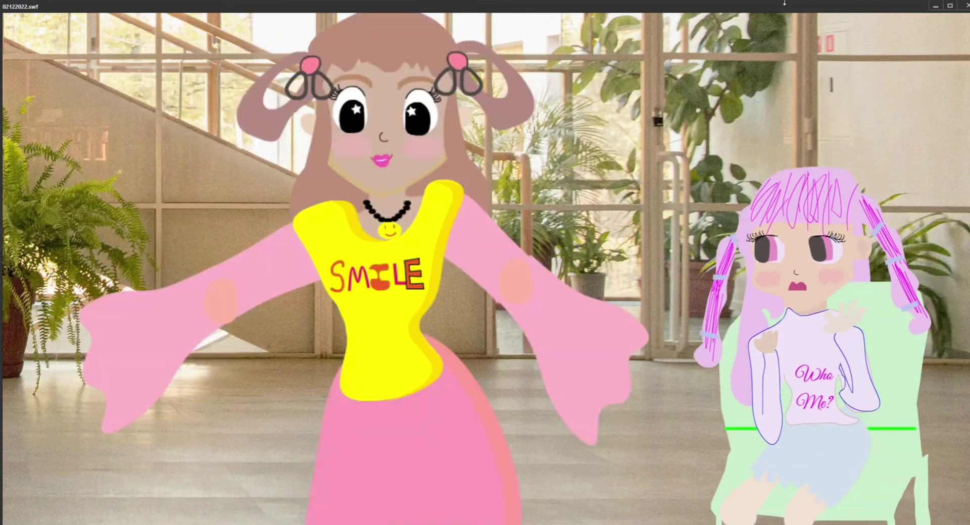
left_click(966, 5)
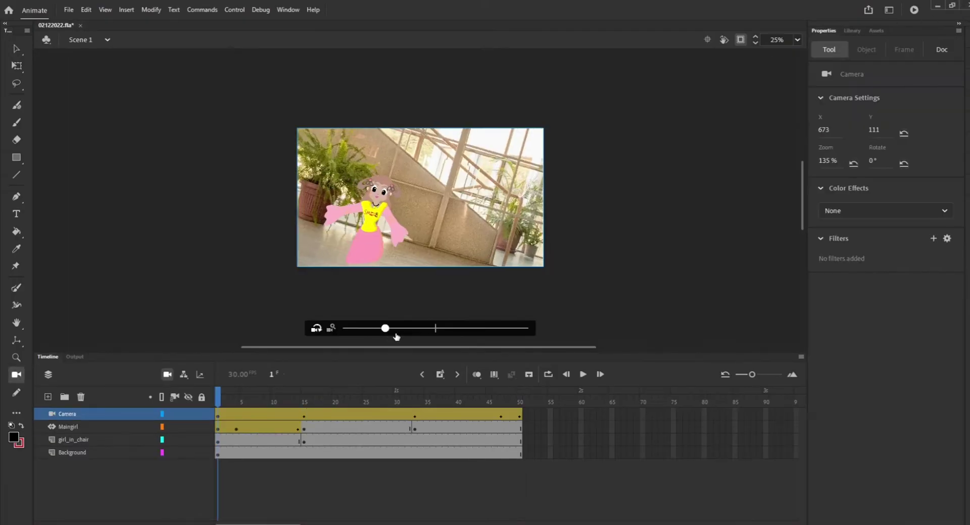
With the camera enabled on frame 1, rotate it to -19° and play the timeline.
left_click_drag(437, 335, 497, 358)
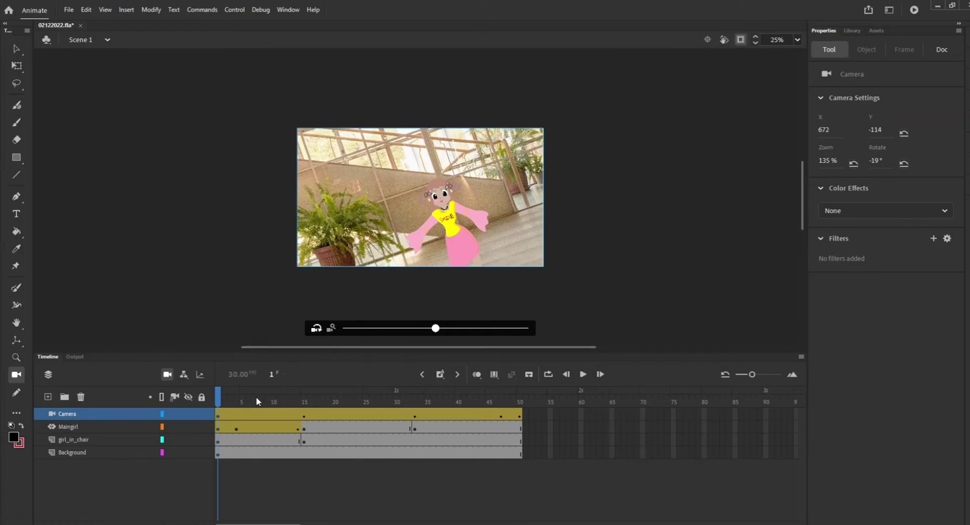
key("Return")
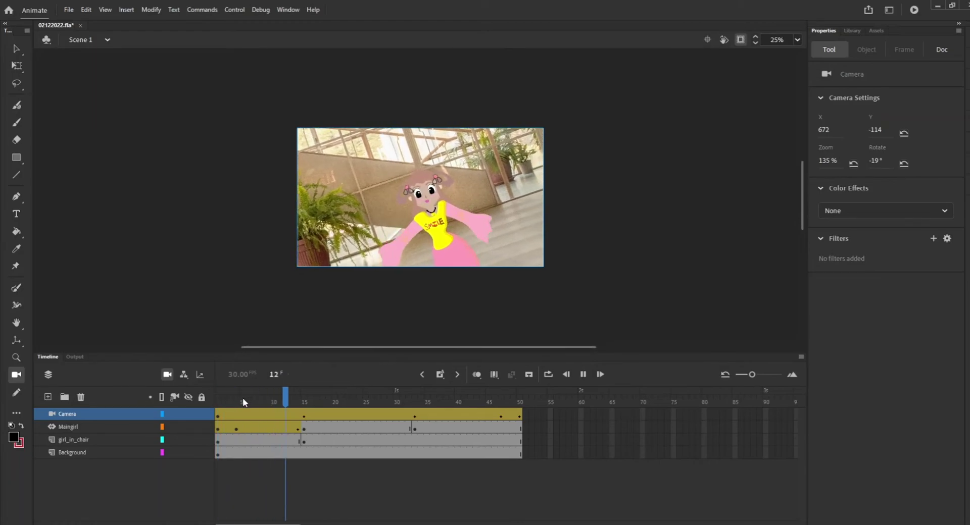
key("Return")
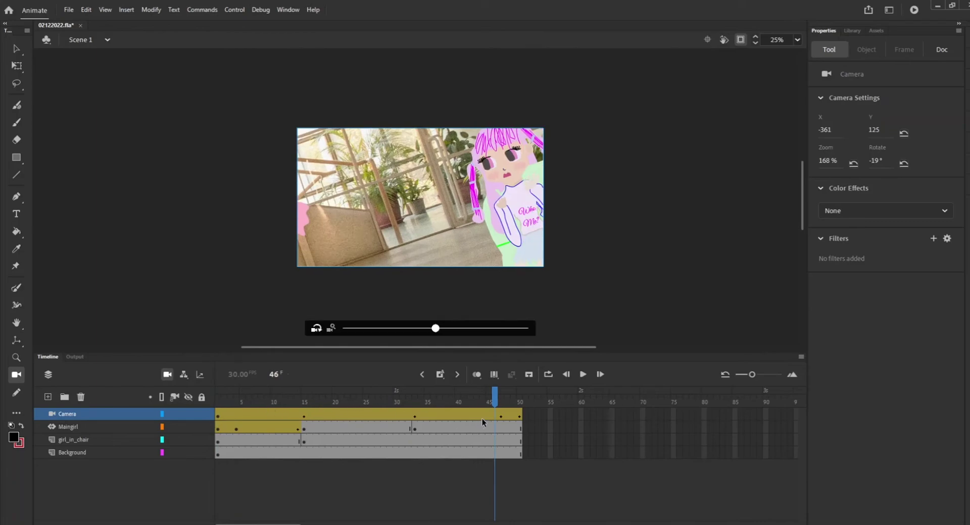
Rotate the camera on frame 37 to add another keyframe, and return the playhead to frame 1.
left_click_drag(496, 402, 439, 405)
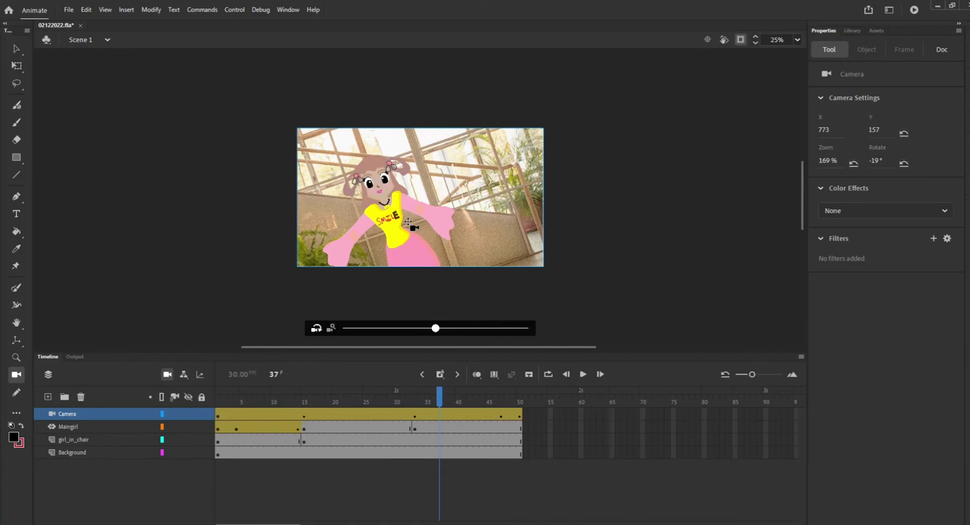
left_click_drag(436, 328, 491, 339)
left_click_drag(445, 390, 181, 415)
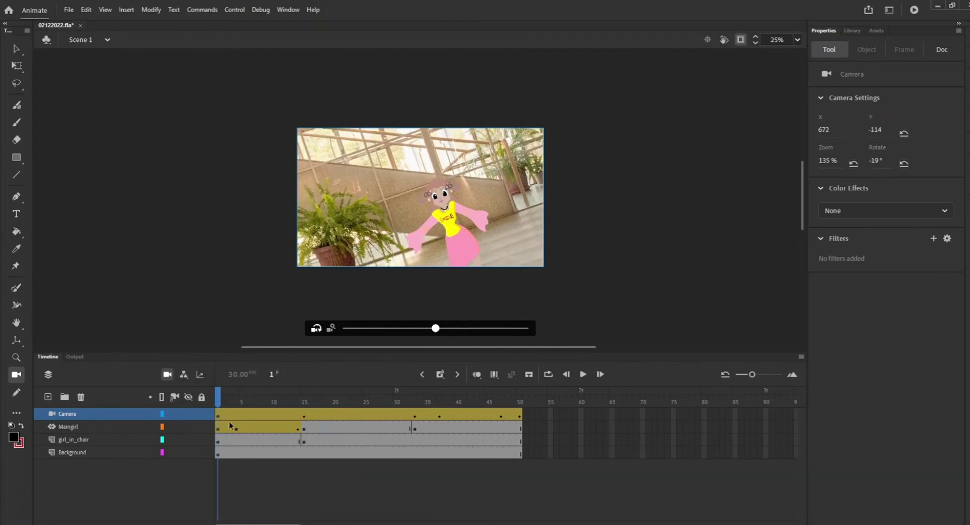
Test the movie to review the camera moves, dismiss the preview, and test it again with the timeline extended to frame 65.
left_click(237, 10)
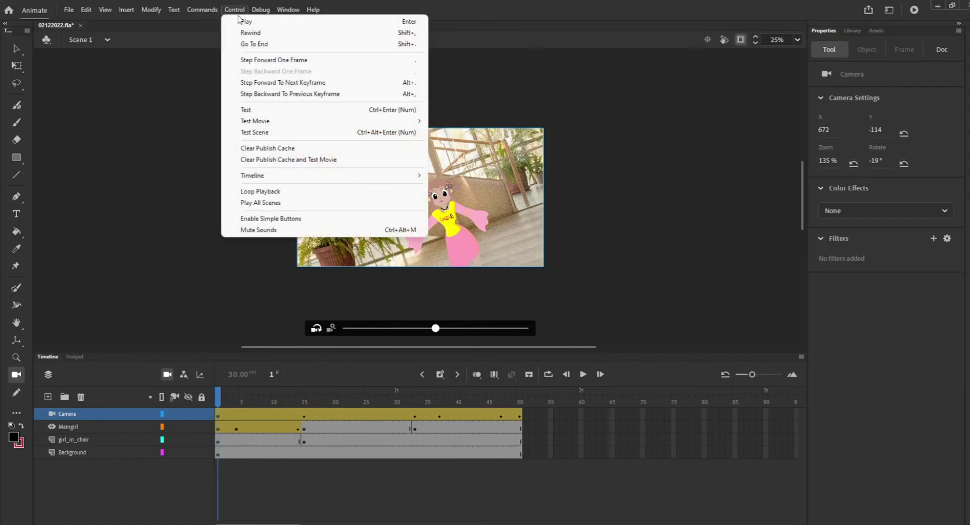
left_click(273, 109)
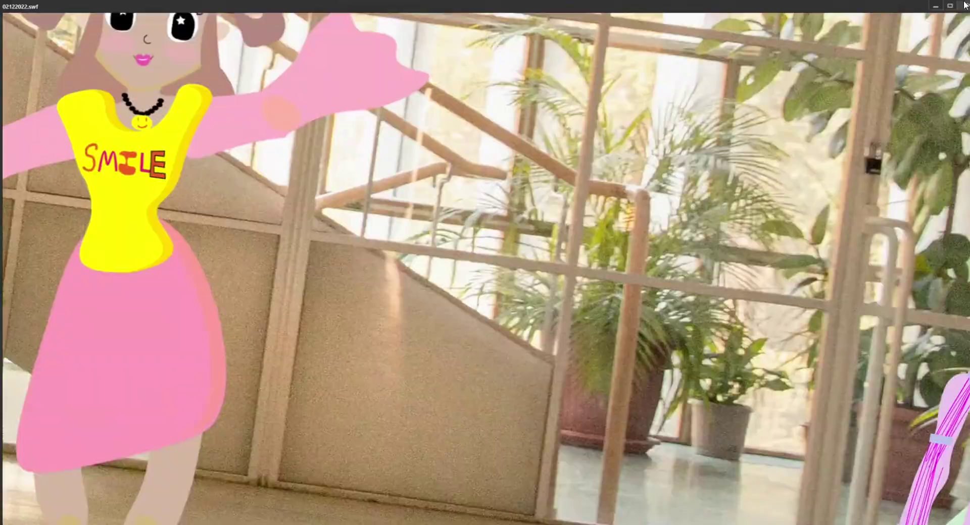
left_click(967, 5)
left_click(235, 10)
left_click(269, 110)
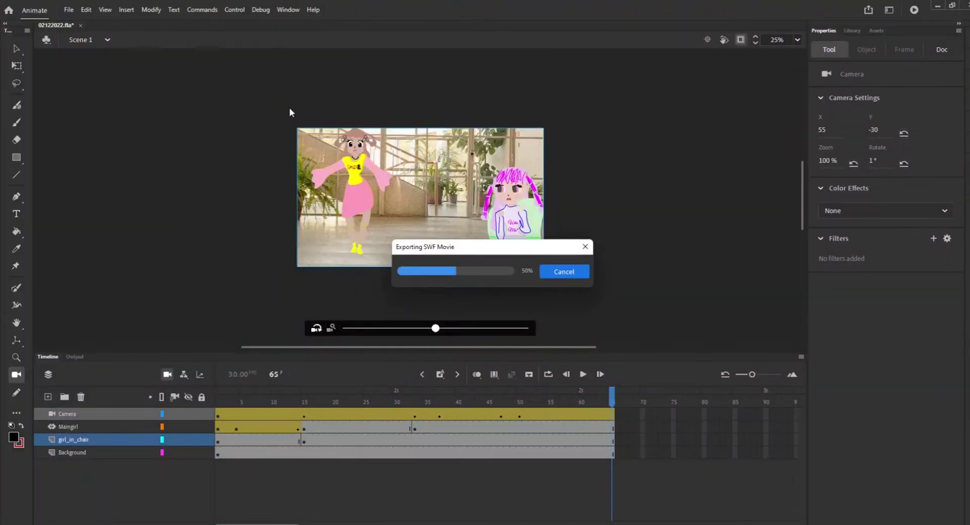